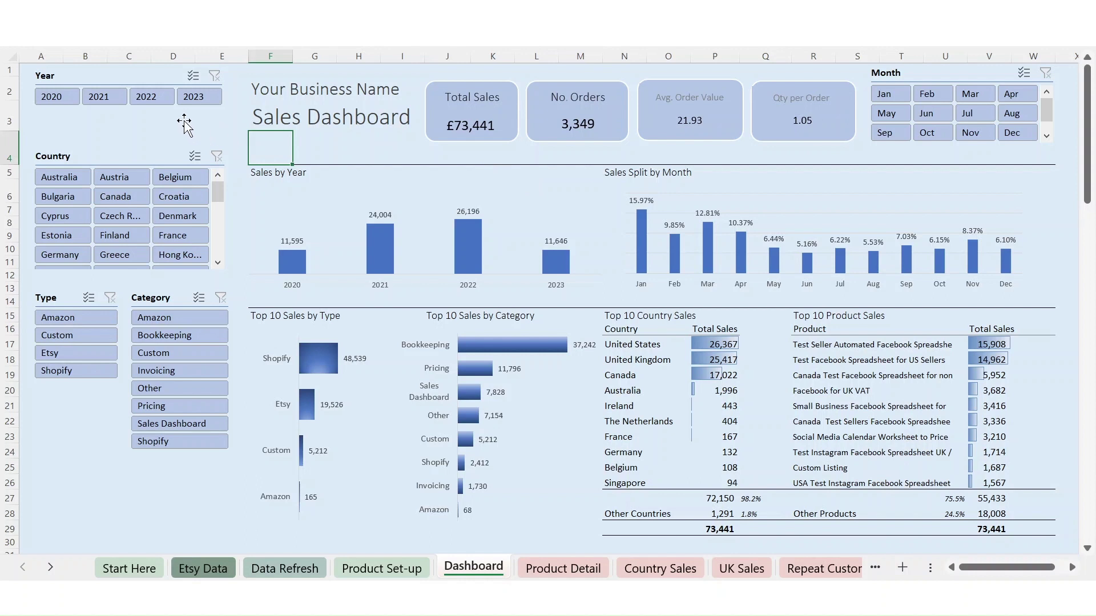
# Step: Compare yearly sales by filtering the dashboard to 2022, 2021, 2020 and 2022 again, and clear the year filter
pyautogui.click(153, 100)
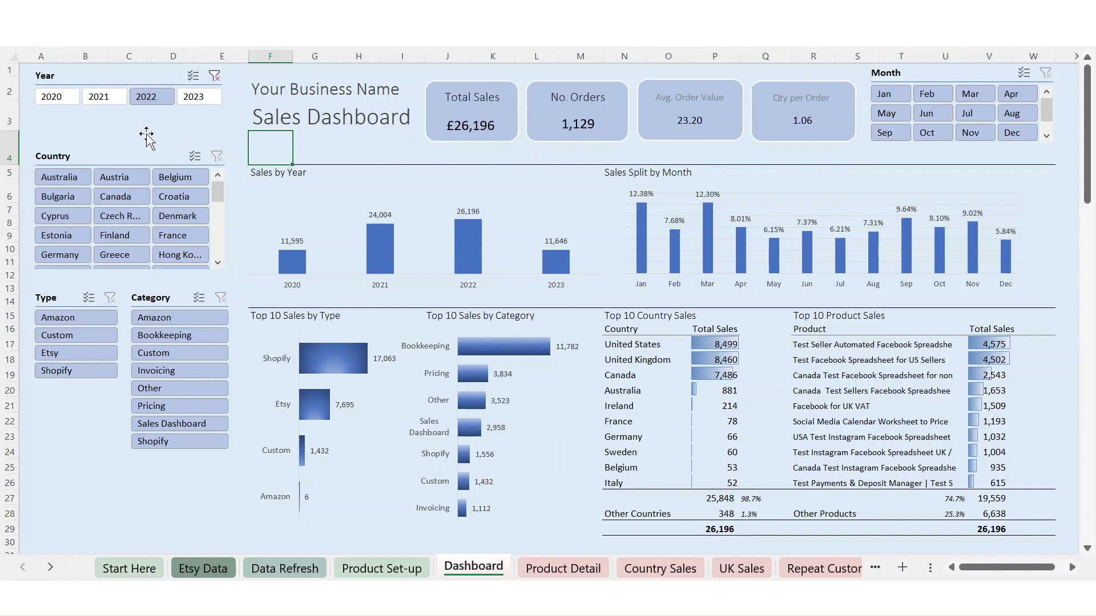
pyautogui.click(106, 101)
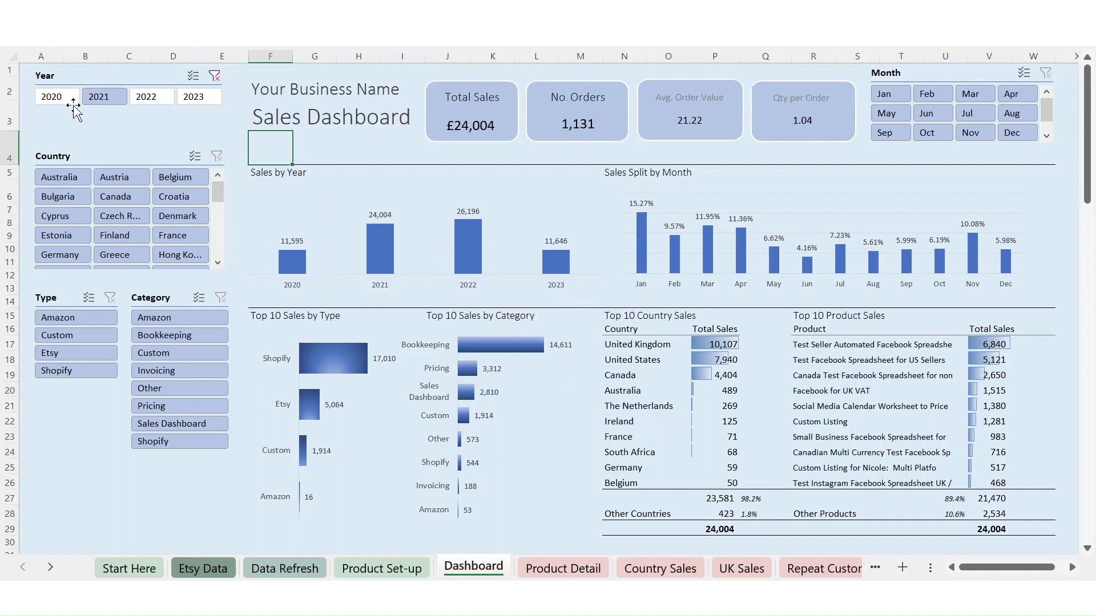
pyautogui.click(53, 97)
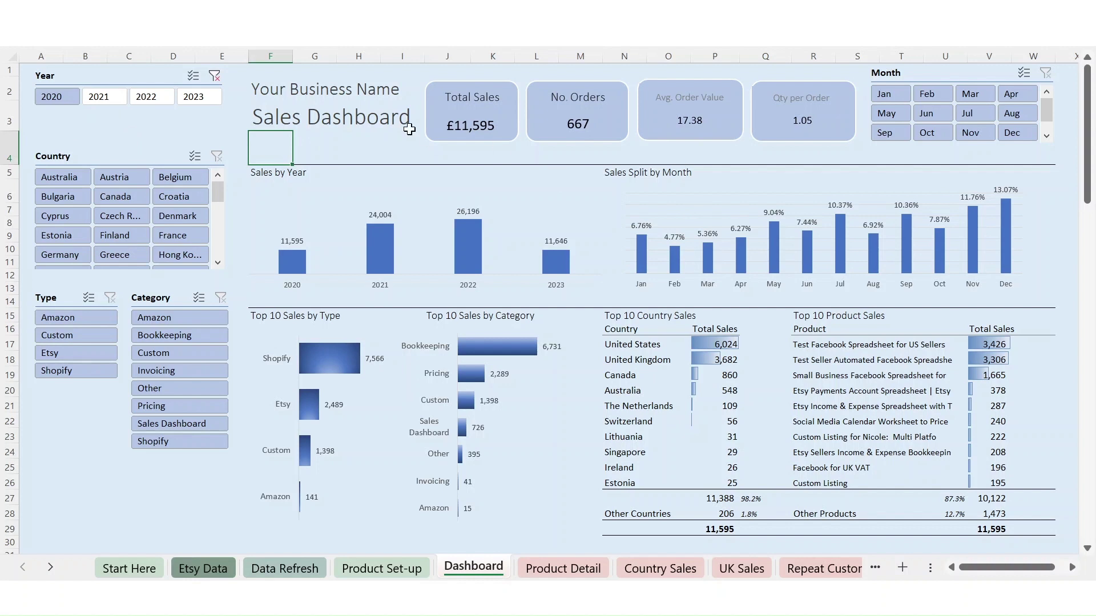
pyautogui.click(157, 101)
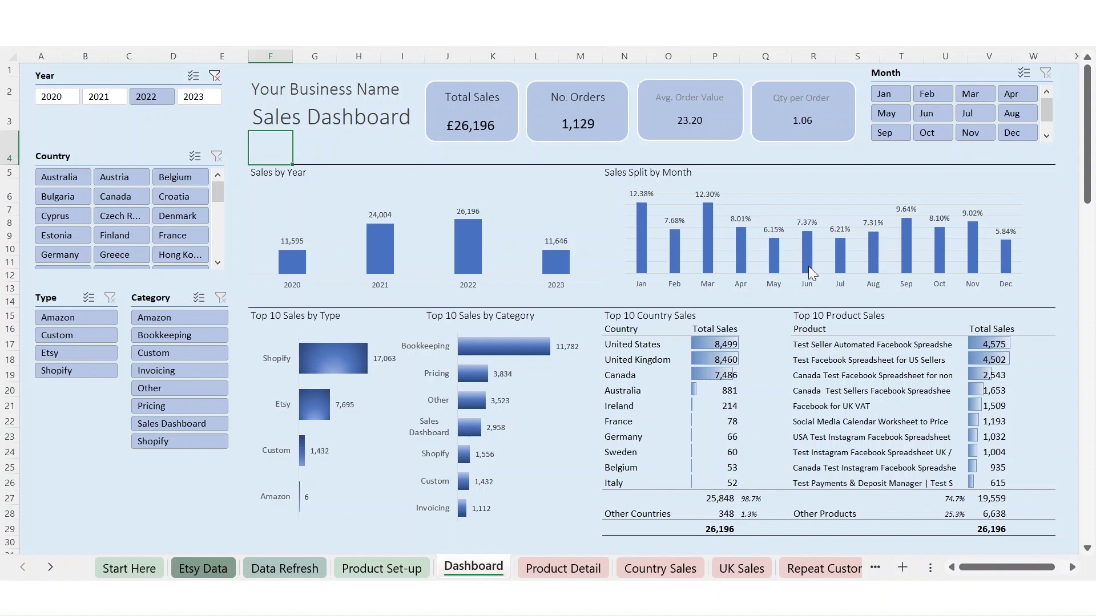
pyautogui.moveTo(809, 267)
pyautogui.click(214, 75)
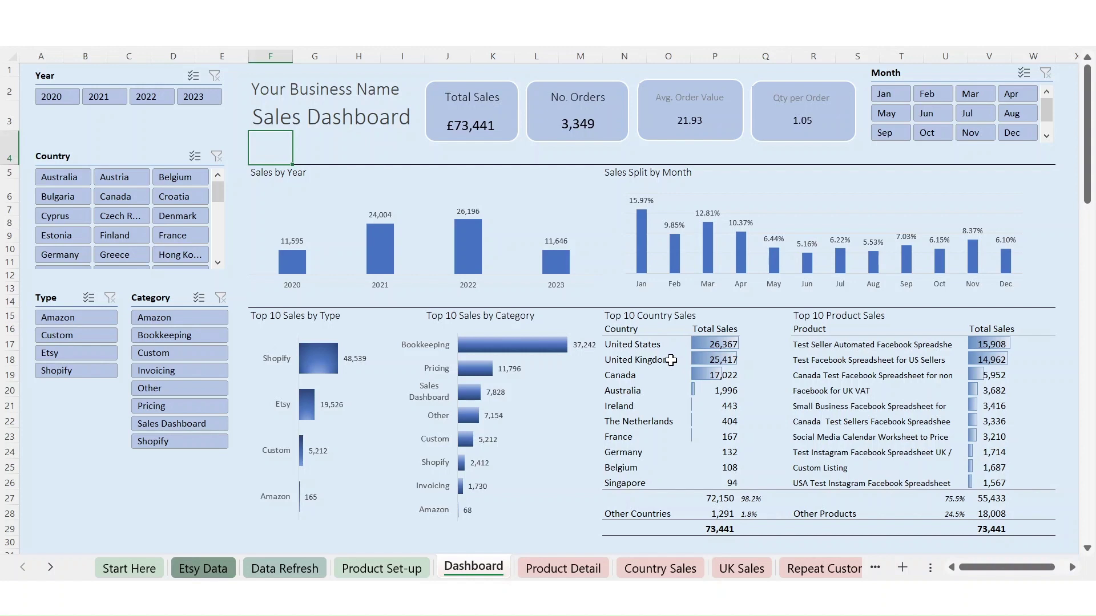
# Step: Examine the dashboard filtered by country for the United Kingdom and the United States, and clear the country filter
pyautogui.scroll(-10, 218, 250)
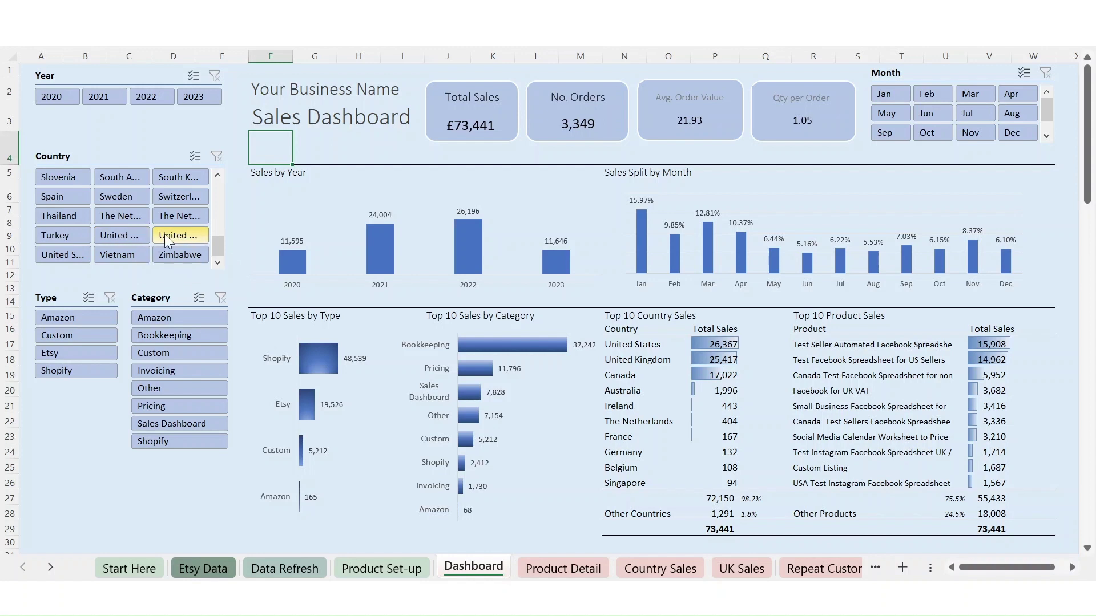
pyautogui.click(165, 235)
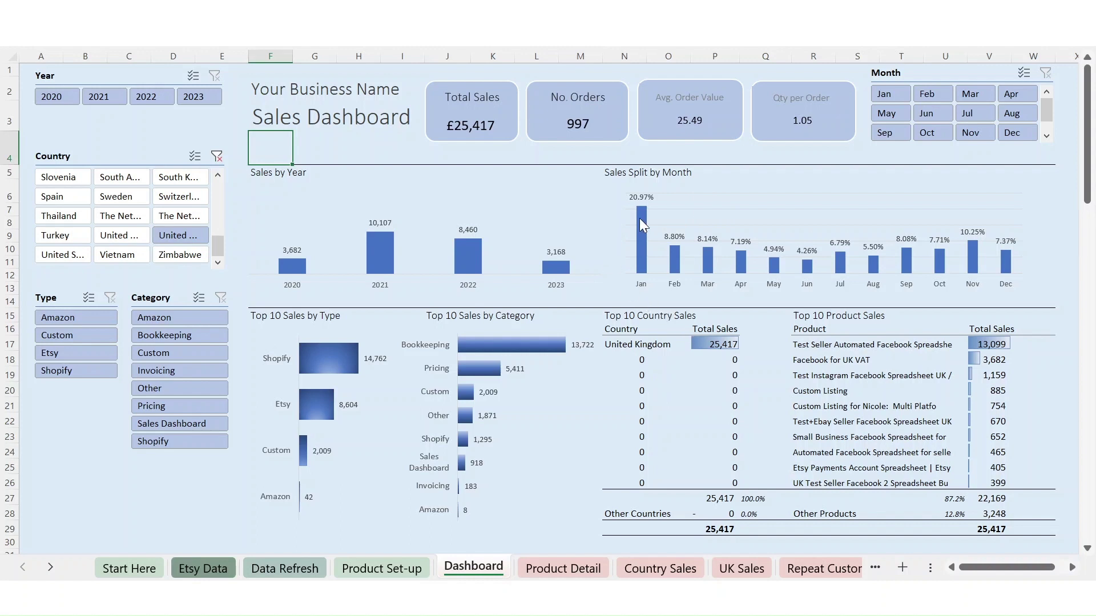
pyautogui.click(63, 254)
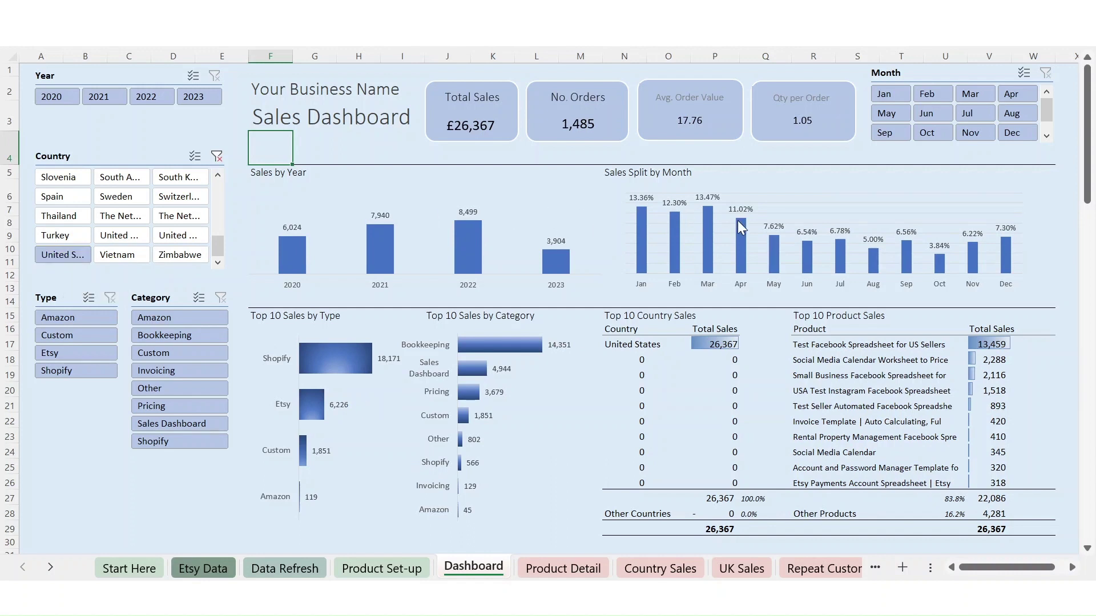
pyautogui.moveTo(738, 221)
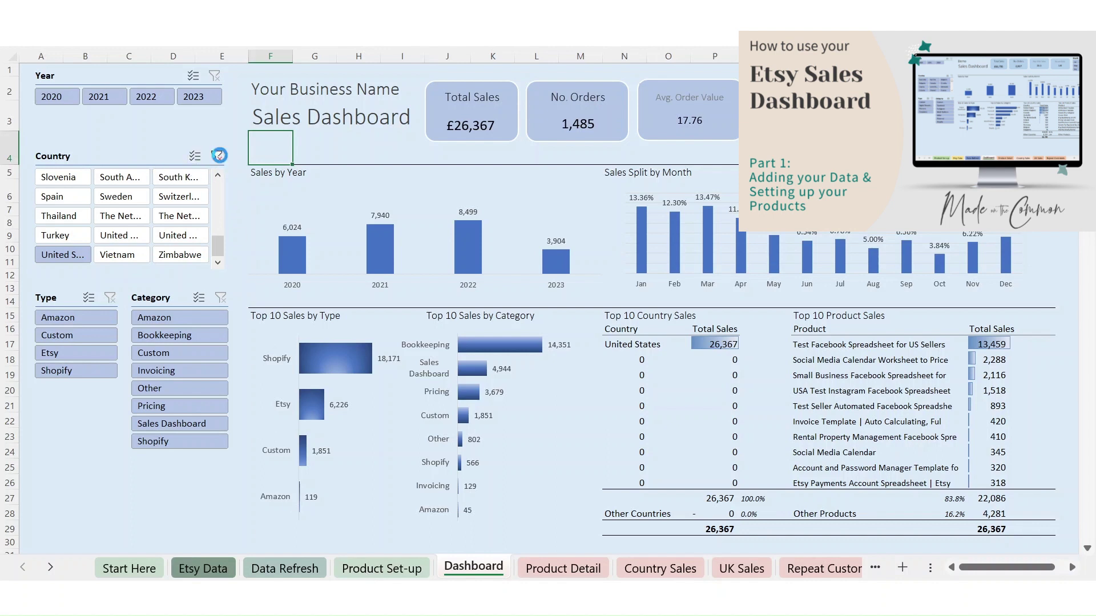
pyautogui.click(217, 157)
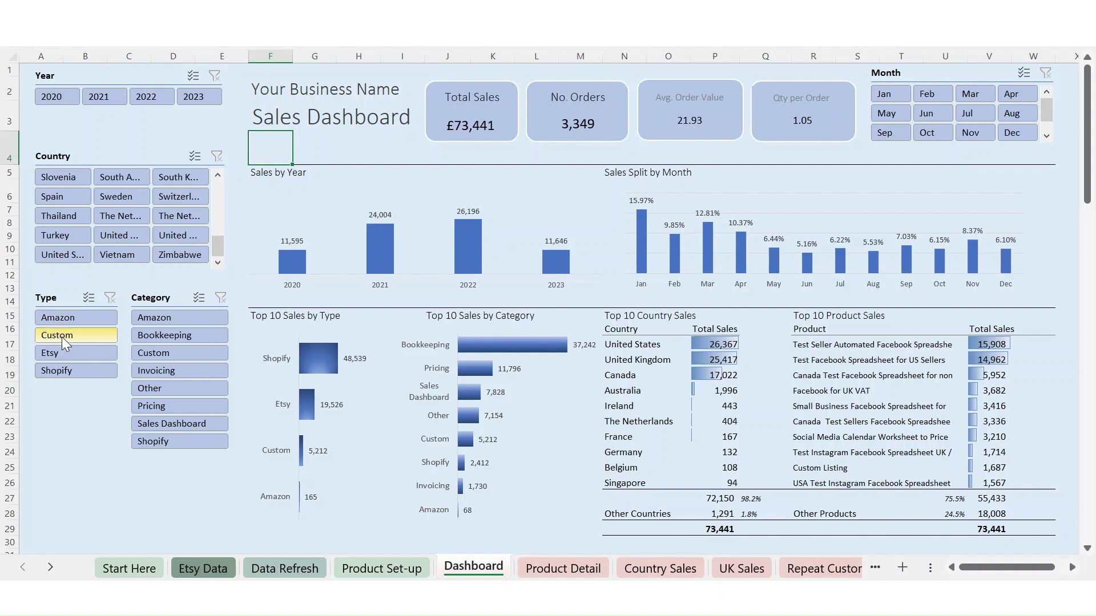
# Step: Filter the dashboard to Etsy sales in the United Kingdom for 2022 and examine the monthly split
pyautogui.click(60, 354)
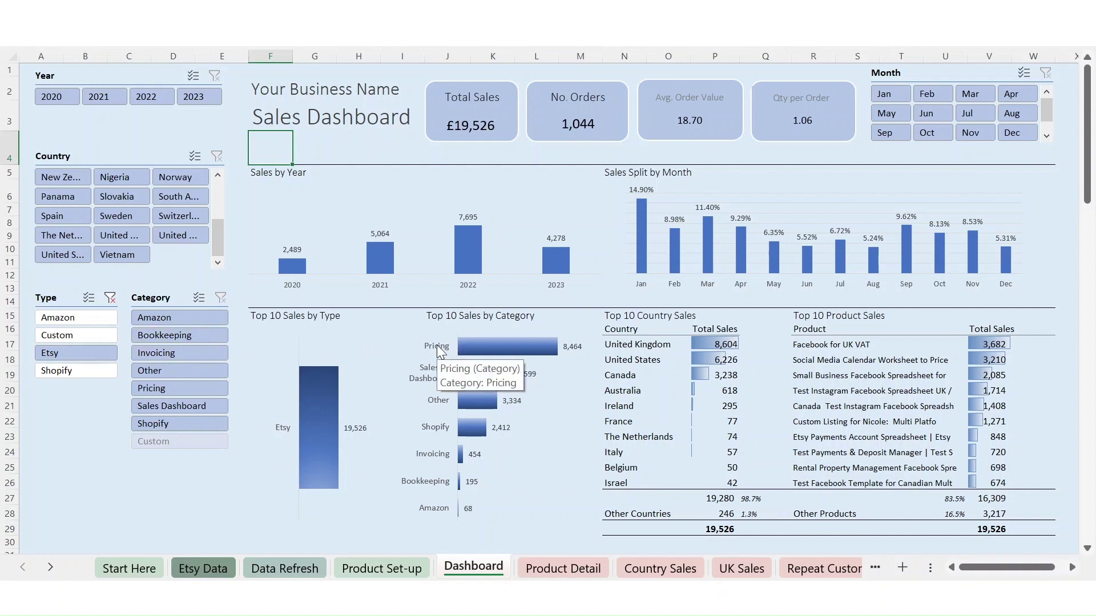
pyautogui.moveTo(548, 350)
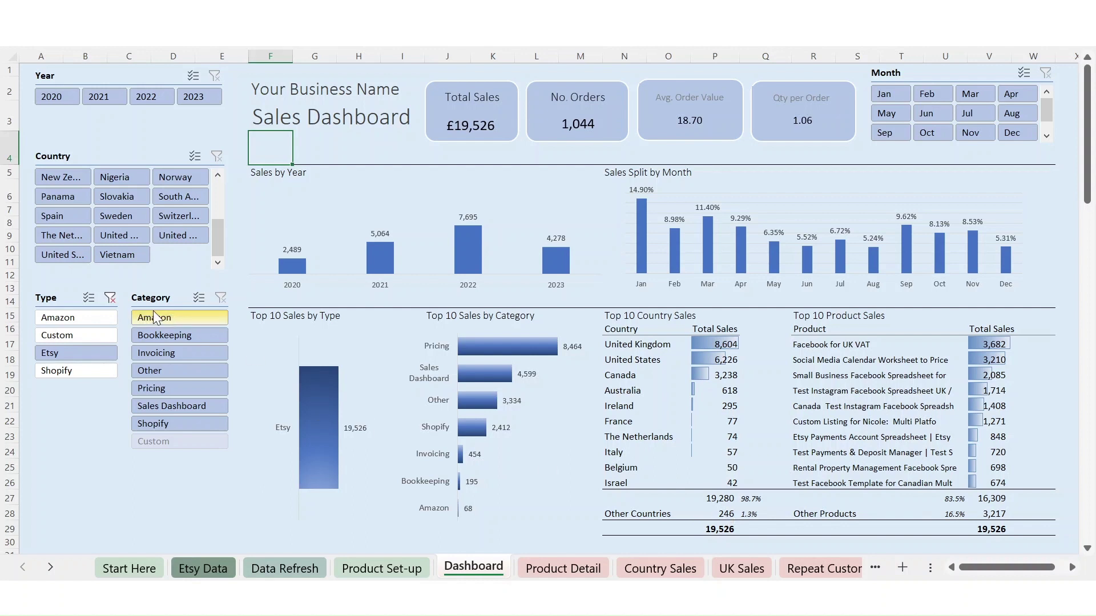
pyautogui.click(150, 97)
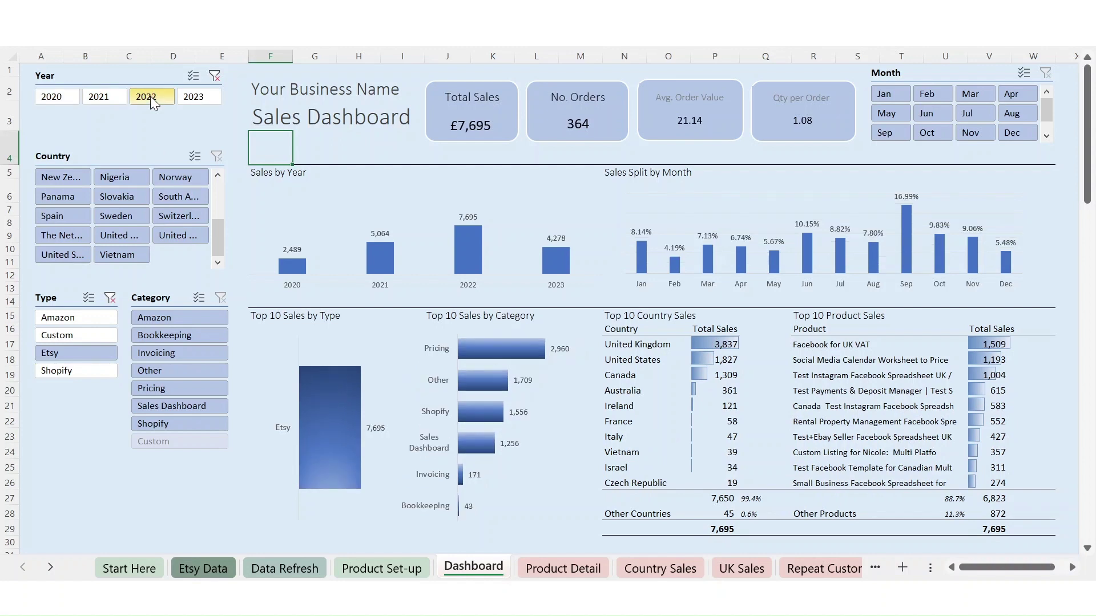
pyautogui.click(111, 236)
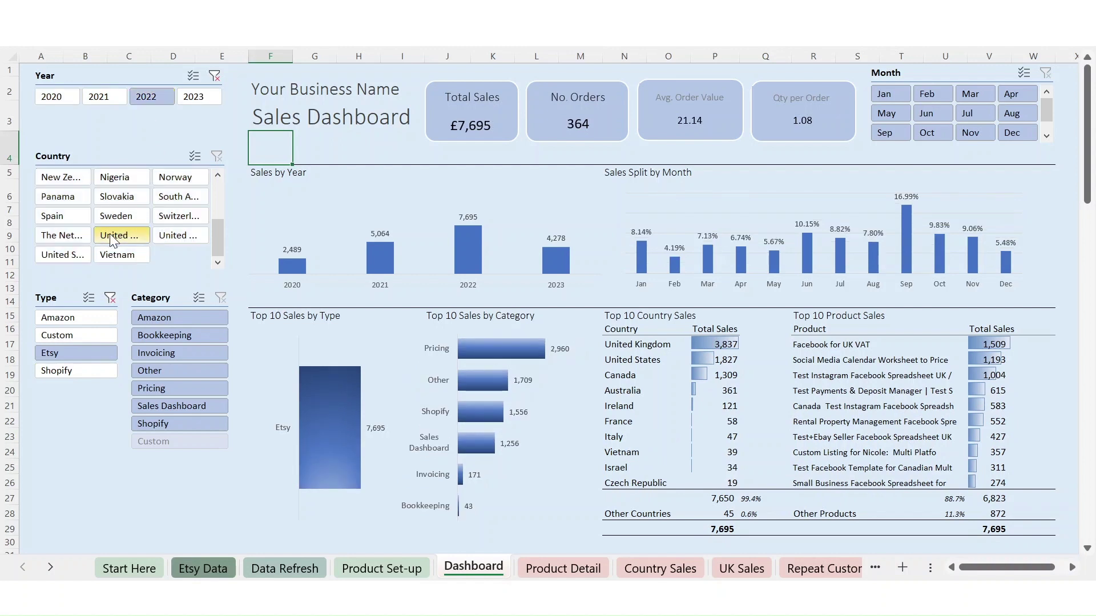
pyautogui.click(182, 234)
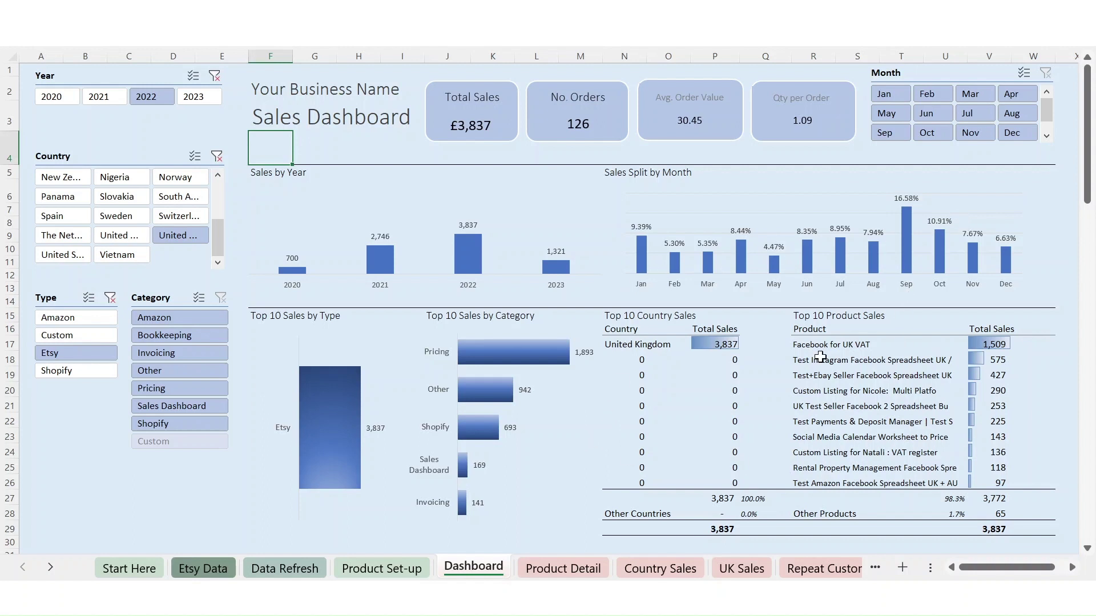
pyautogui.moveTo(908, 267)
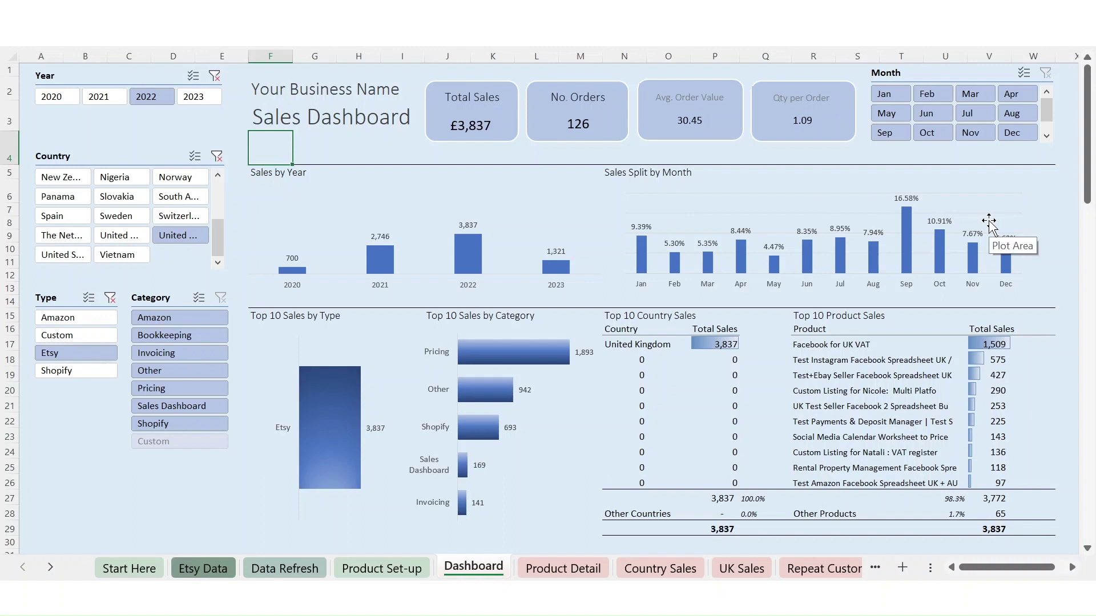
# Step: Clear the country, type and year filters on the dashboard
pyautogui.click(216, 156)
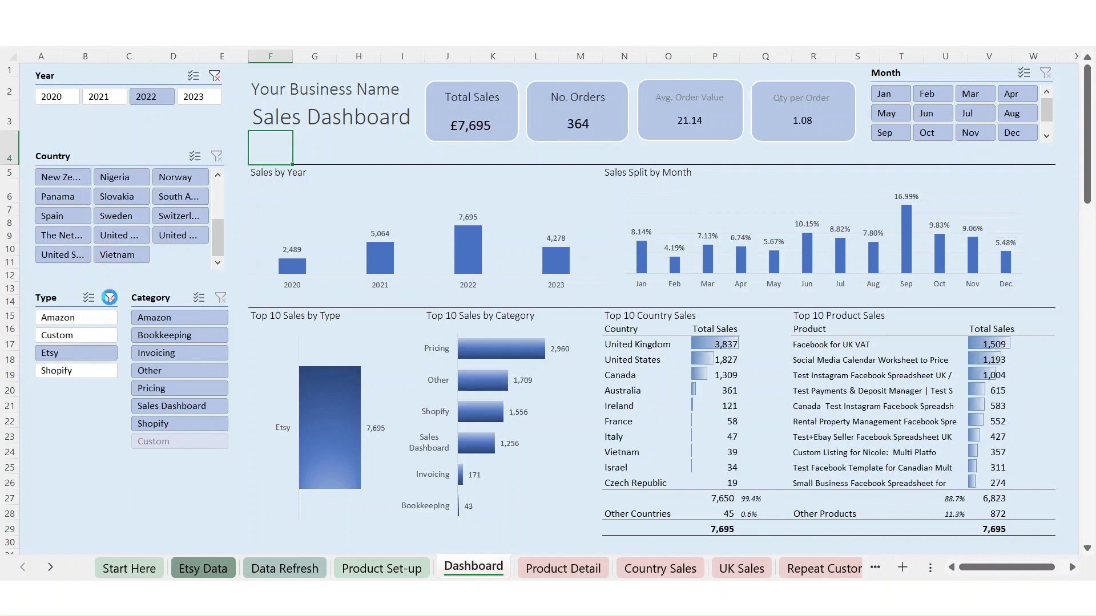
pyautogui.click(109, 297)
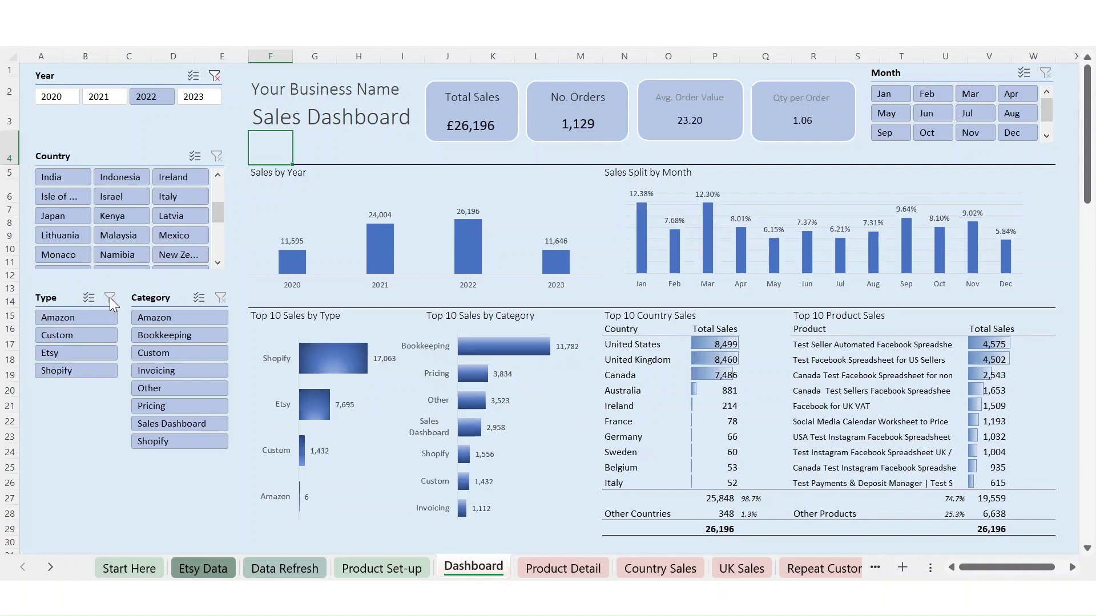
pyautogui.click(217, 75)
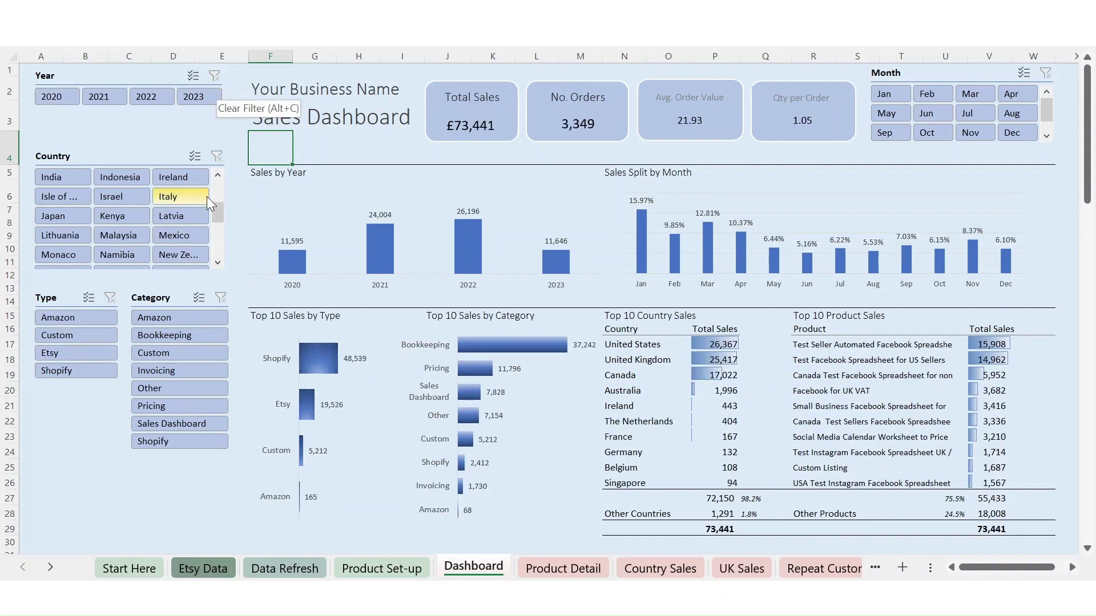
# Step: Filter the dashboard to the Amazon type and the Invoicing category, and clear both filters
pyautogui.click(84, 317)
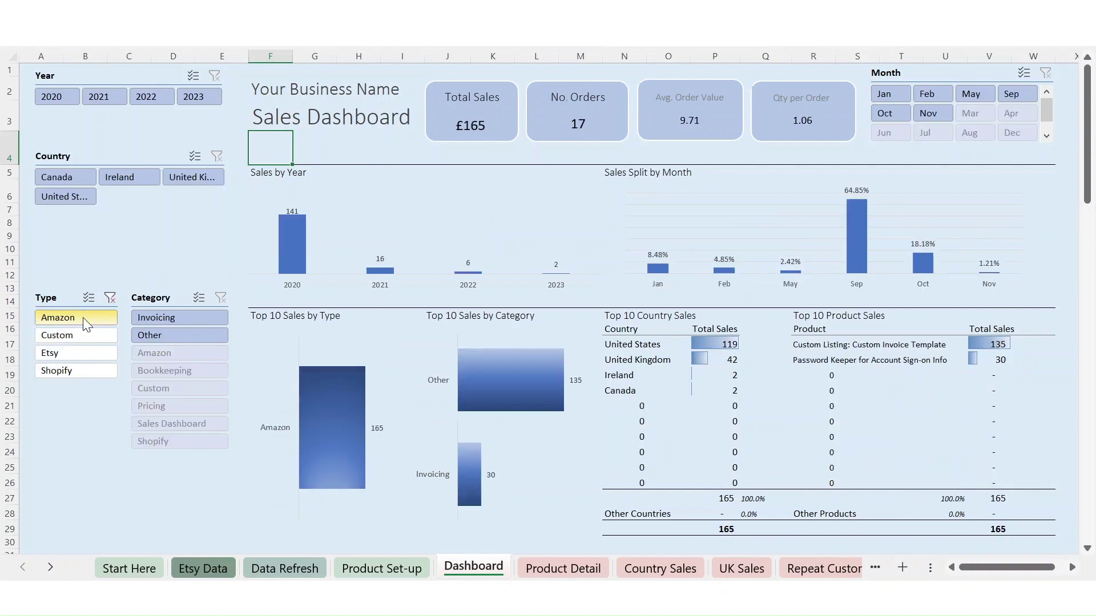
pyautogui.click(192, 318)
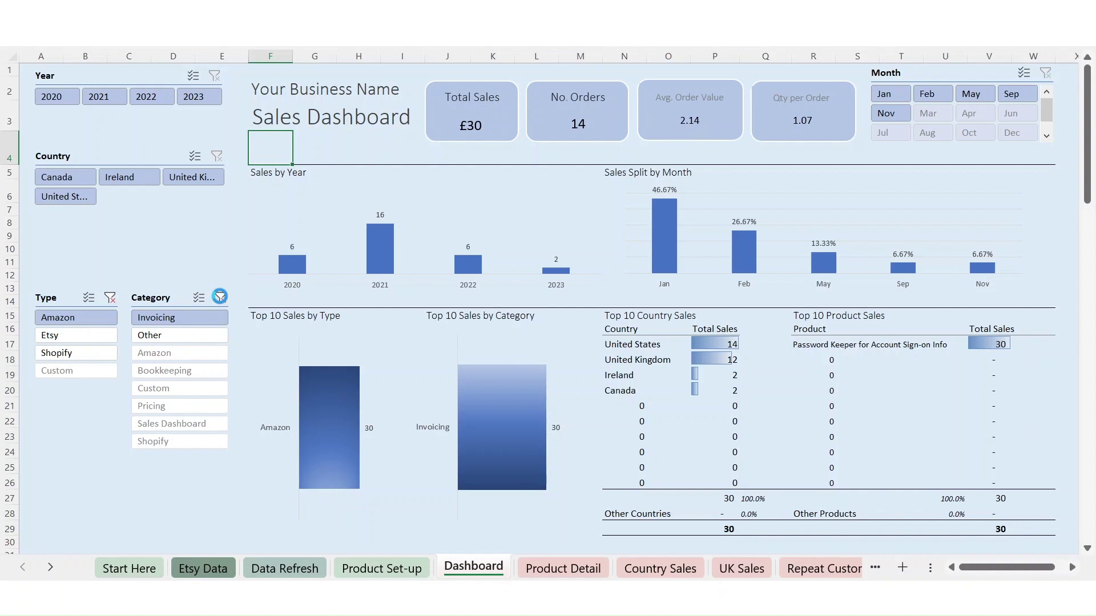
pyautogui.click(220, 298)
pyautogui.click(110, 298)
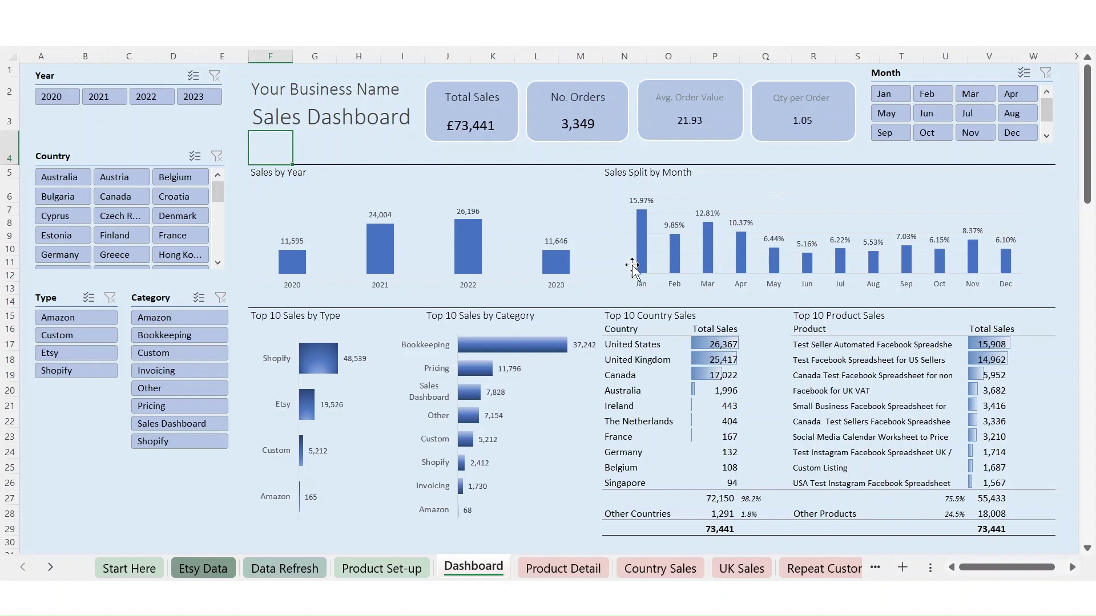
# Step: Compare monthly sales by filtering to January, June, June 2022 and July 2022, and clear the year filter
pyautogui.click(883, 95)
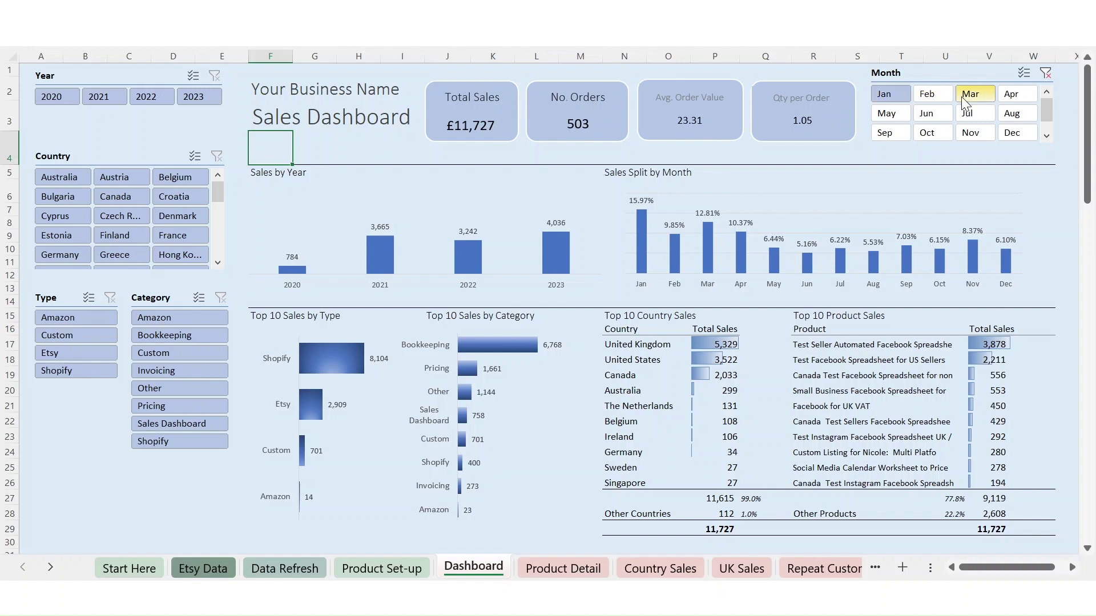
pyautogui.click(936, 116)
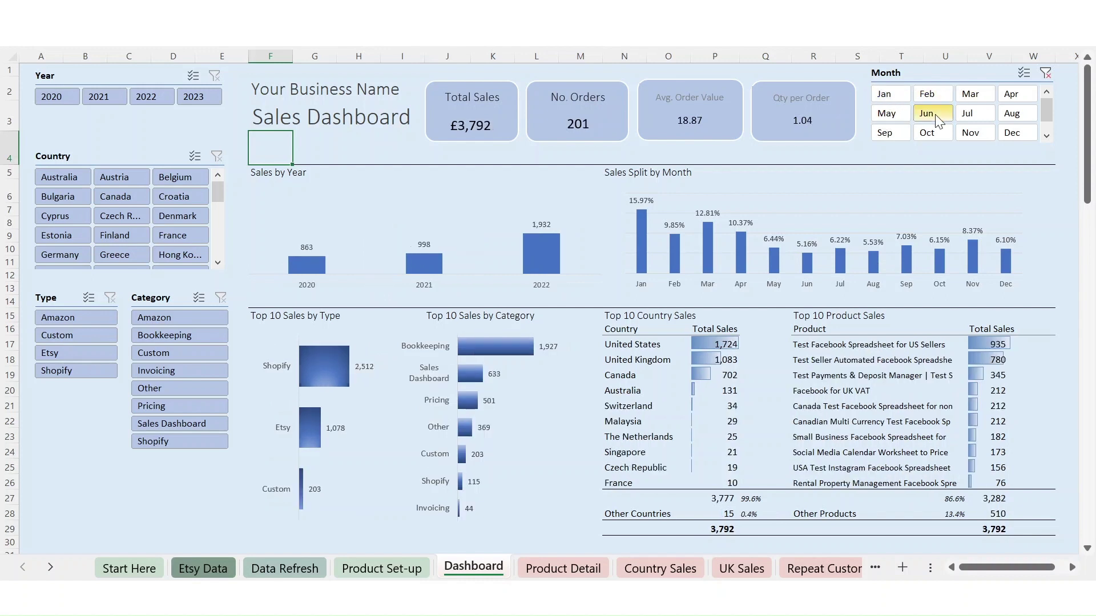
pyautogui.click(153, 96)
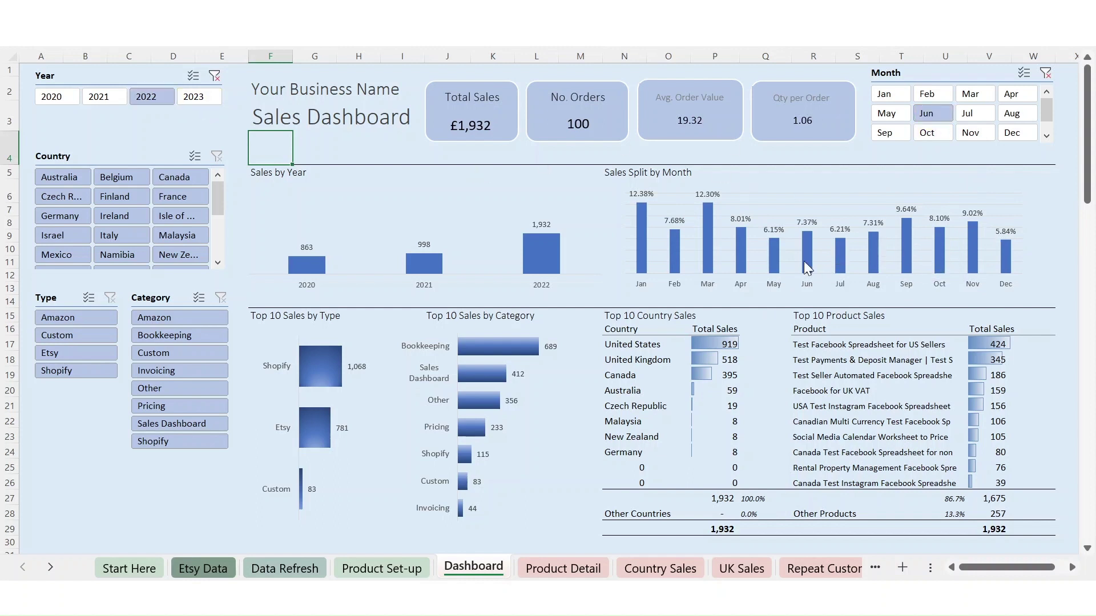
pyautogui.moveTo(809, 246)
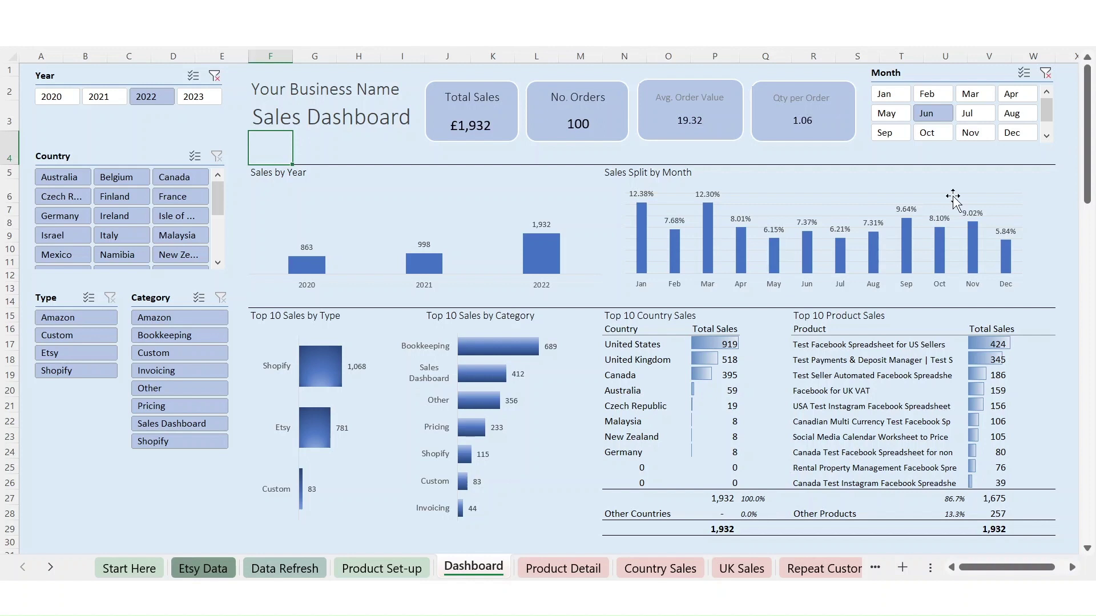
pyautogui.click(971, 112)
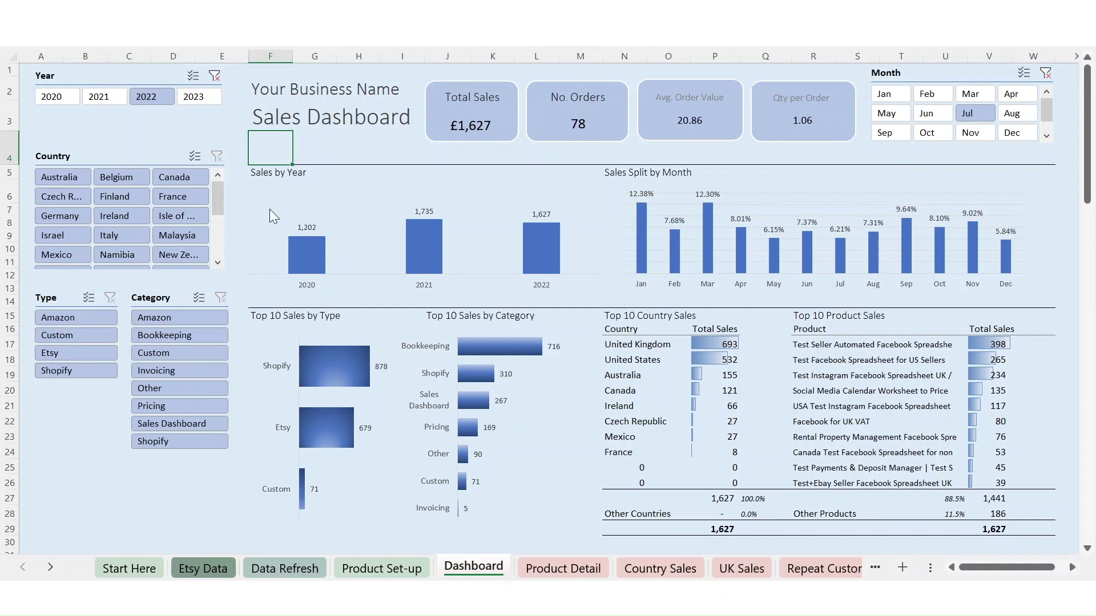
pyautogui.click(214, 75)
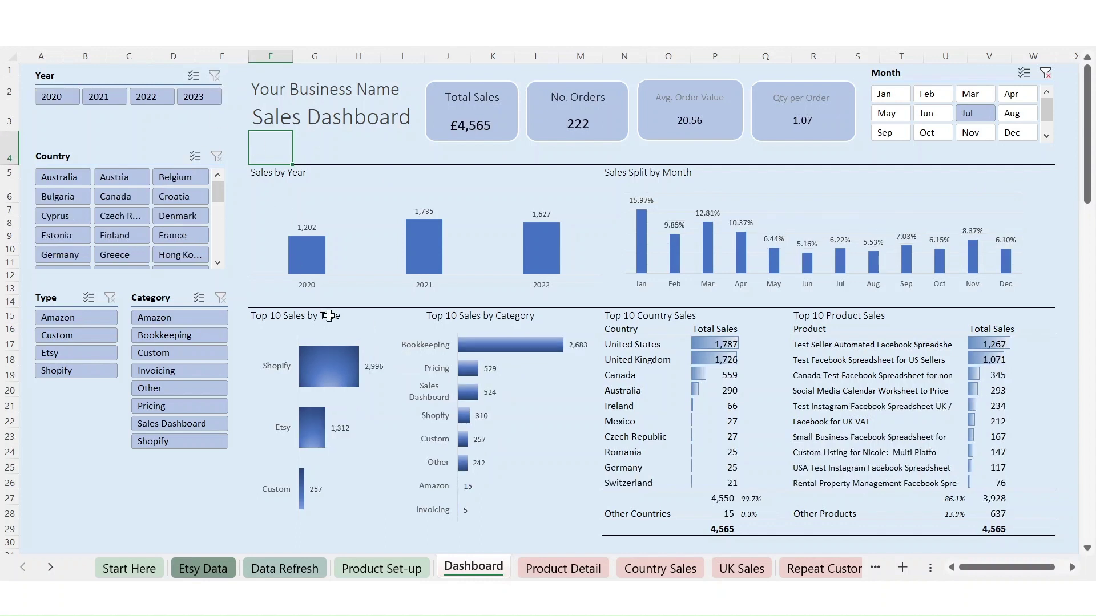
# Step: On the Product Detail sheet, examine the product totals filtered to 2022 and narrowed to the Bookkeeping category
pyautogui.click(571, 571)
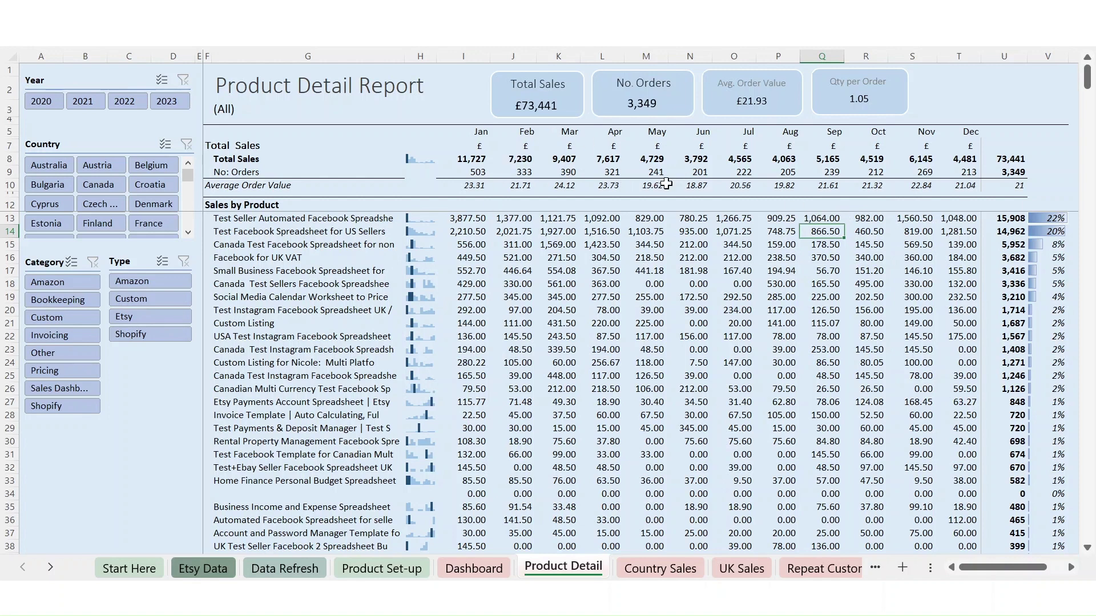
pyautogui.click(128, 103)
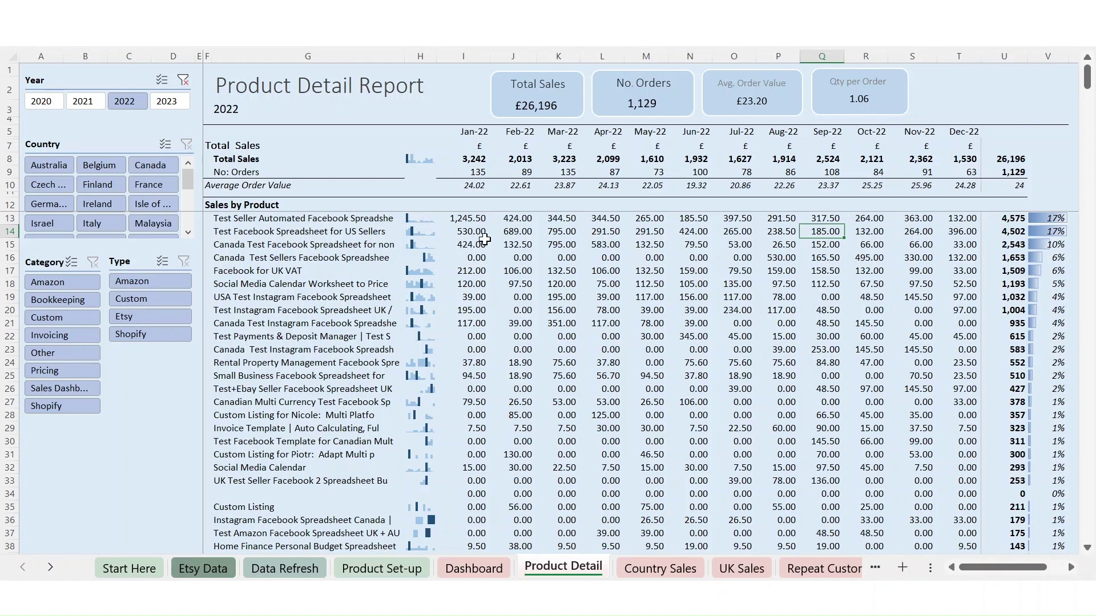
pyautogui.click(327, 222)
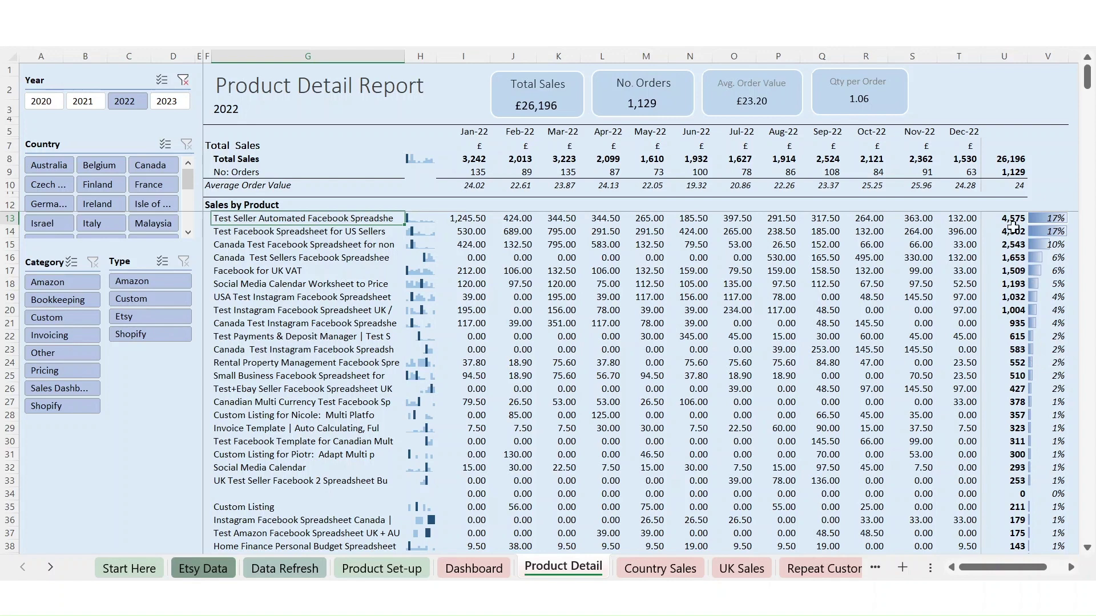
pyautogui.moveTo(1012, 220); pyautogui.dragTo(1012, 310)
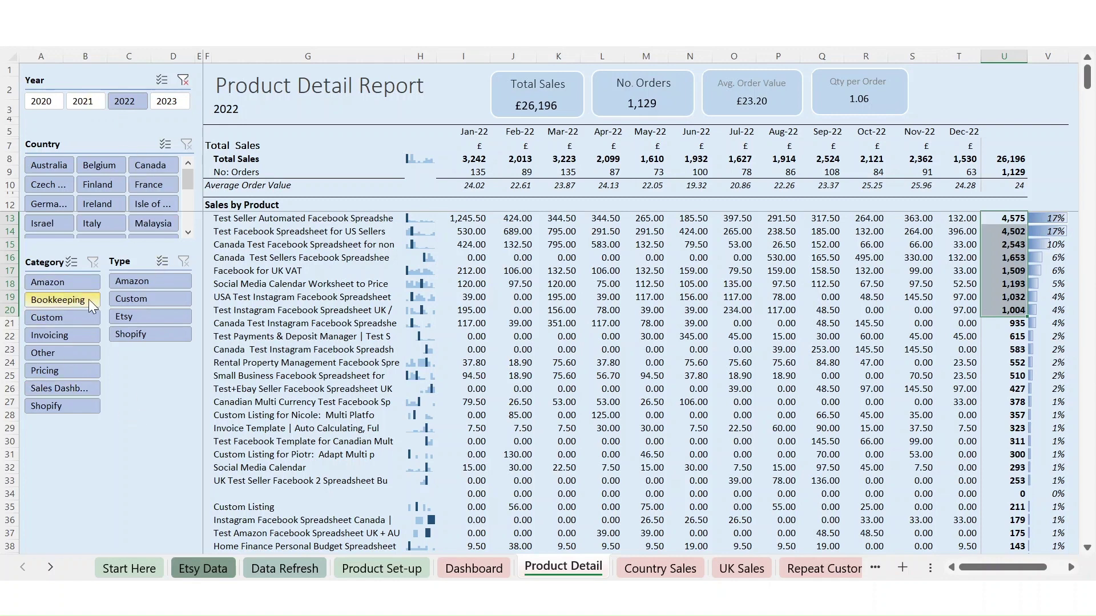
pyautogui.click(66, 299)
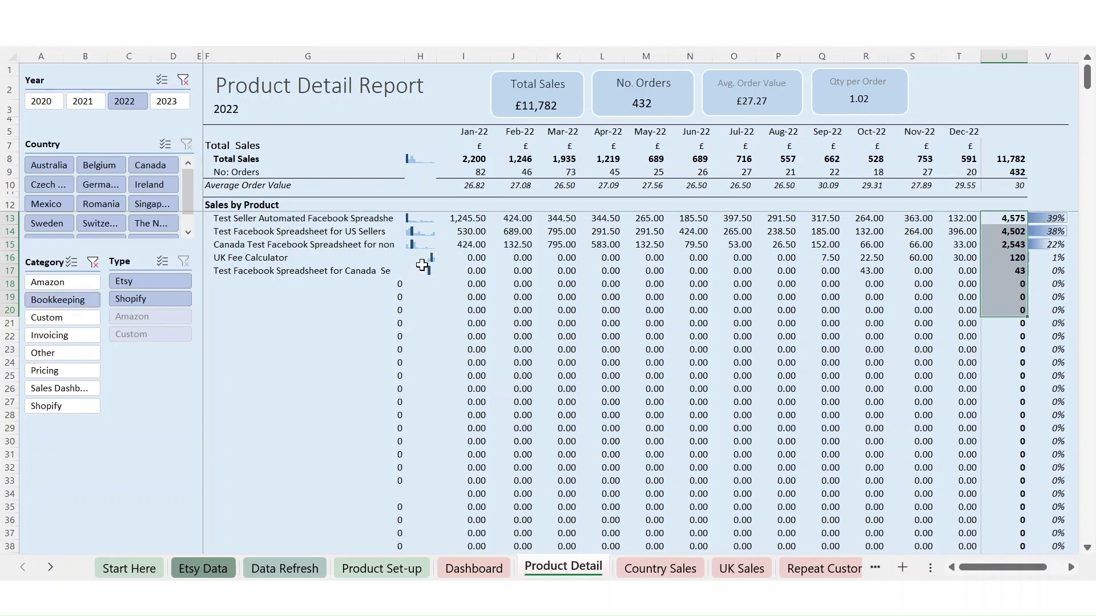
pyautogui.moveTo(987, 218)
# Step: On the Country Sales sheet, clear the year and category filters
pyautogui.click(662, 569)
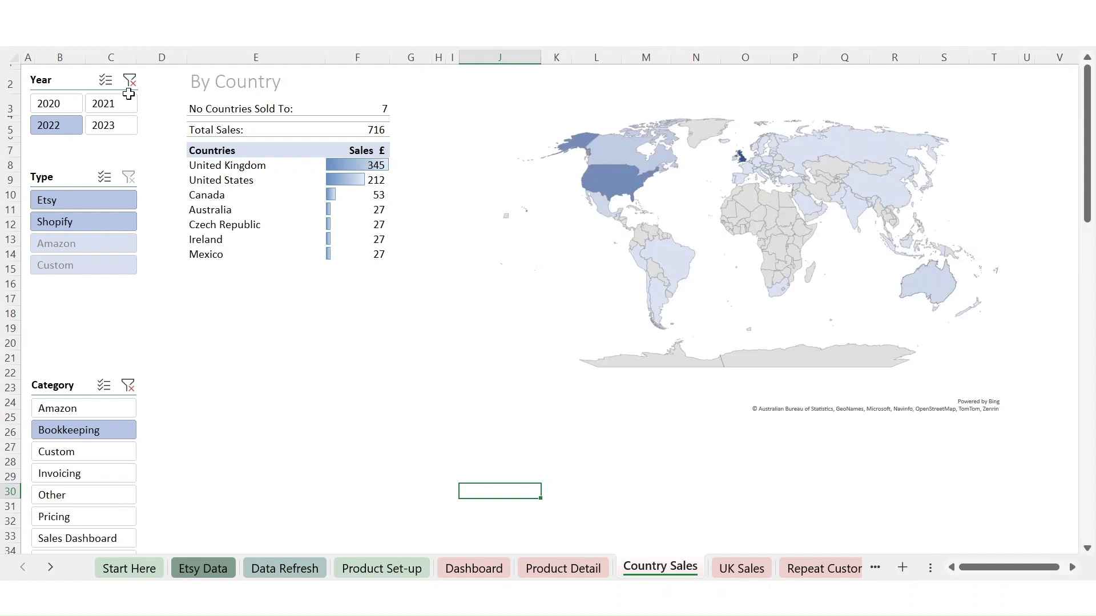
pyautogui.click(130, 80)
pyautogui.click(130, 384)
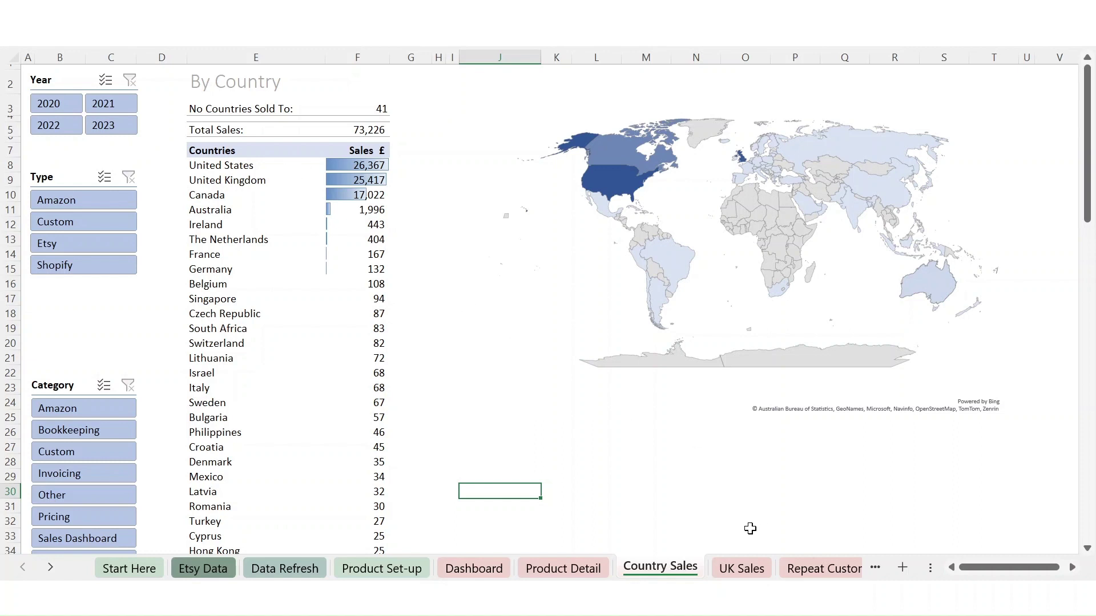
# Step: On the UK Sales sheet, filter the pivot table to the Bookkeeping category and the United Kingdom as shipping country
pyautogui.click(742, 568)
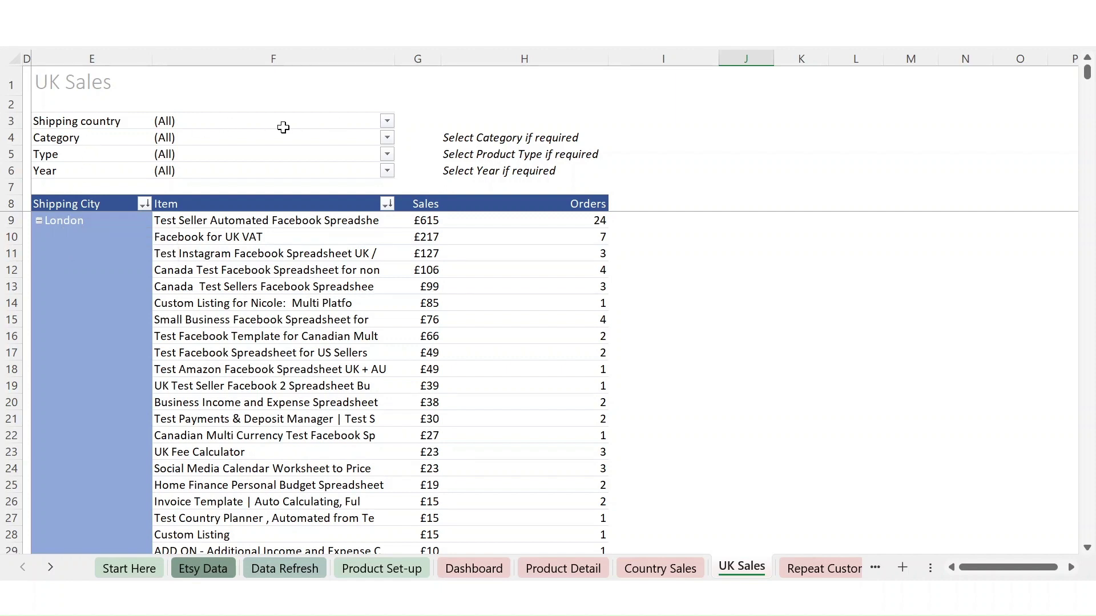
pyautogui.click(387, 137)
pyautogui.click(239, 210)
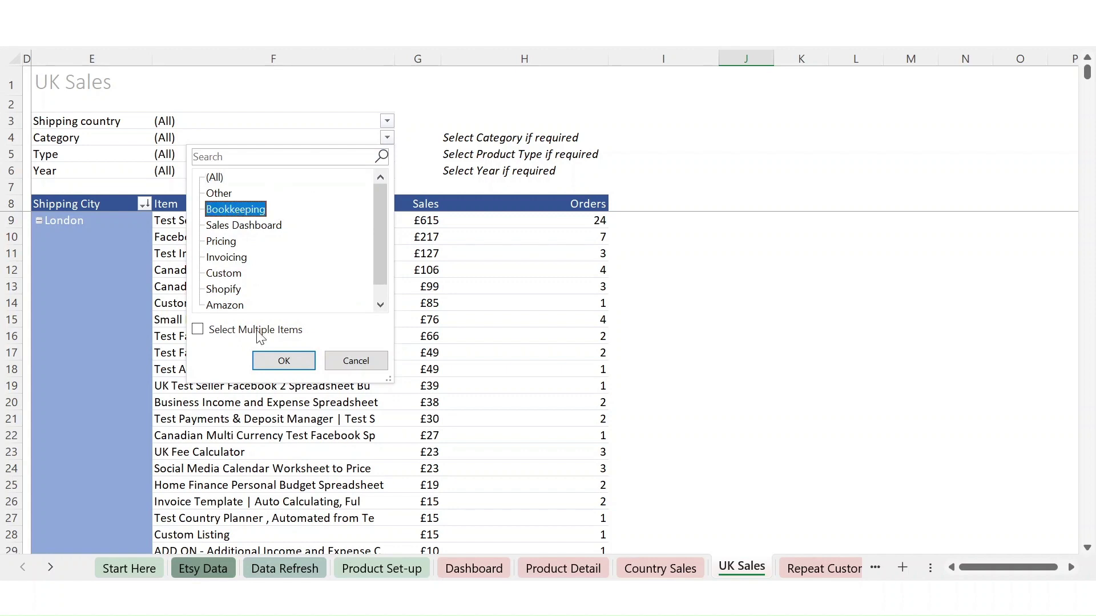
pyautogui.click(283, 360)
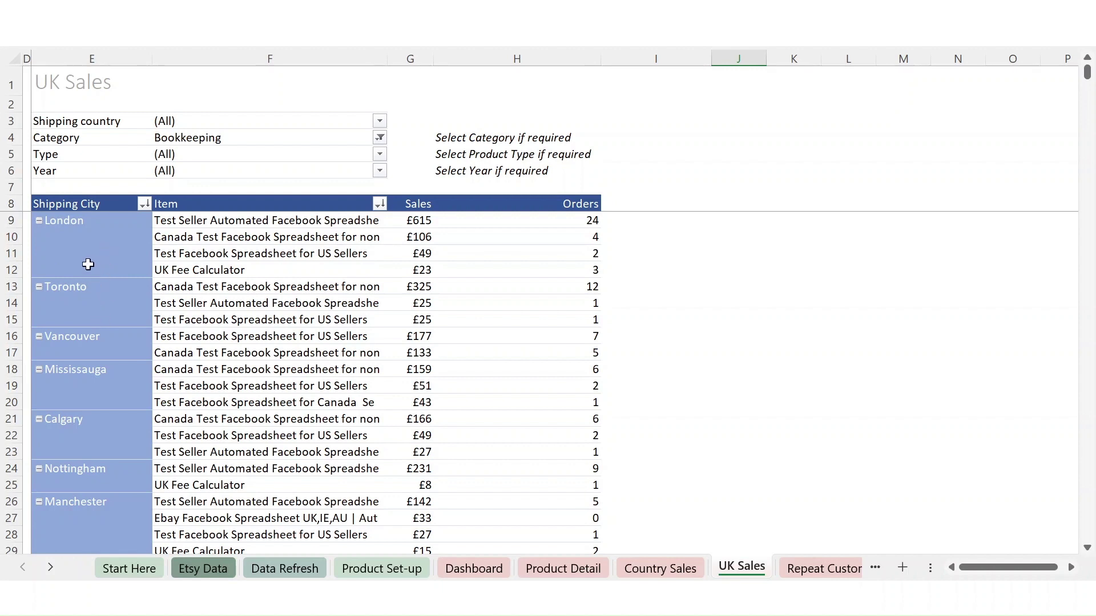
pyautogui.click(380, 122)
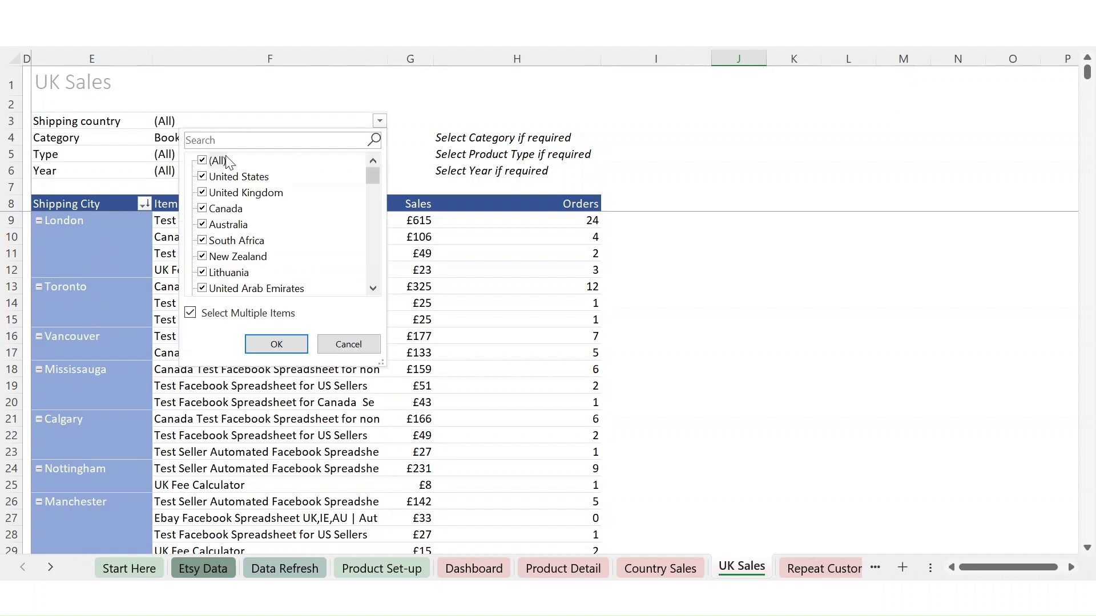
pyautogui.click(209, 162)
pyautogui.click(206, 193)
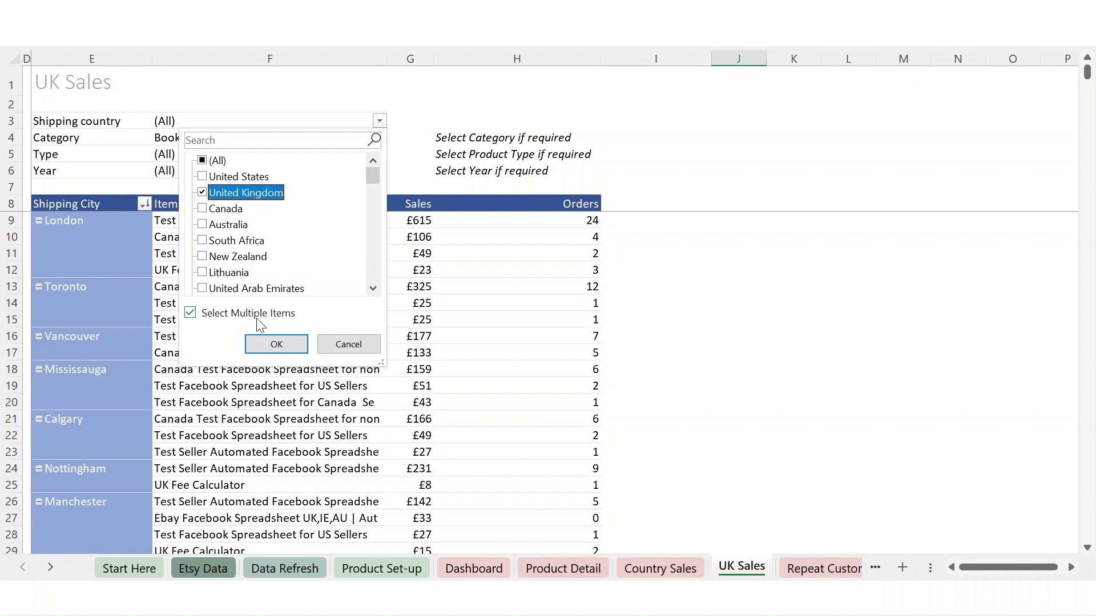
pyautogui.click(272, 345)
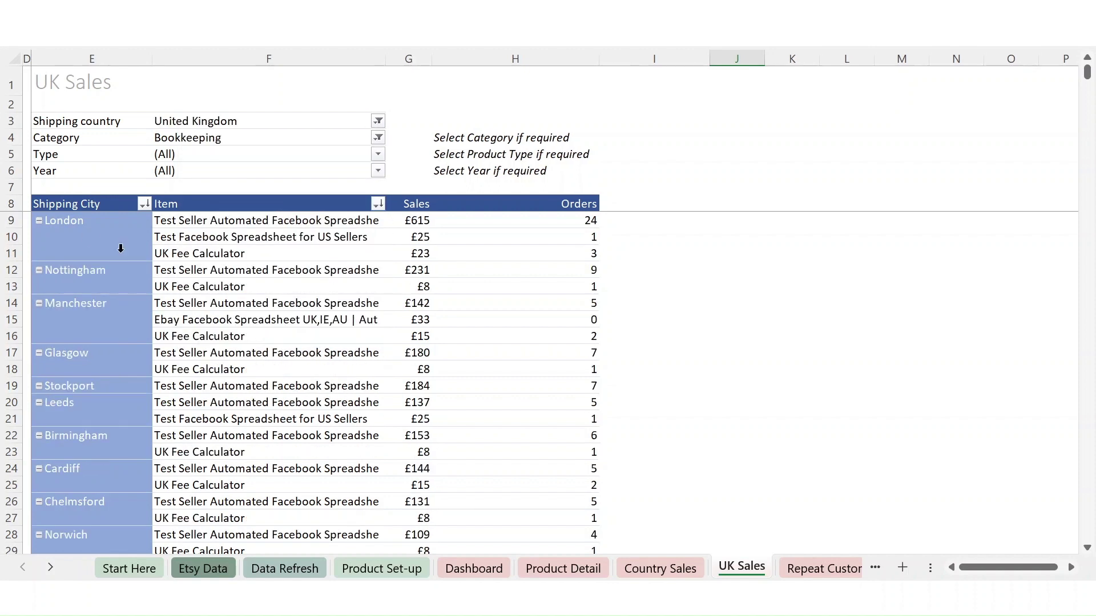
# Step: Collapse London's item rows and the entire Shipping City field so that each city shows only its totals
pyautogui.click(38, 221)
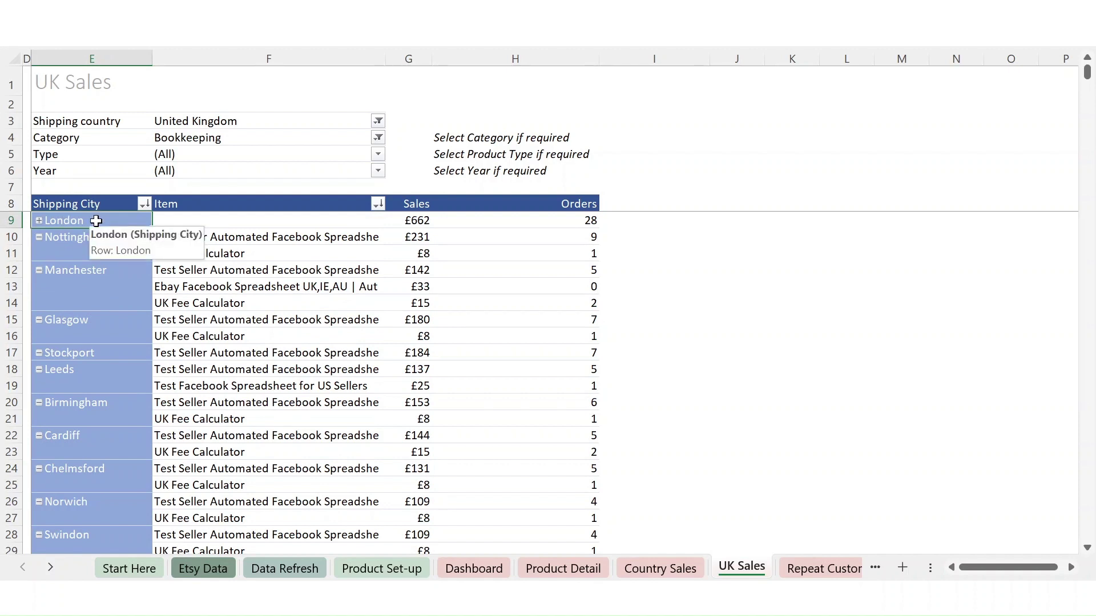
pyautogui.rightClick(71, 238)
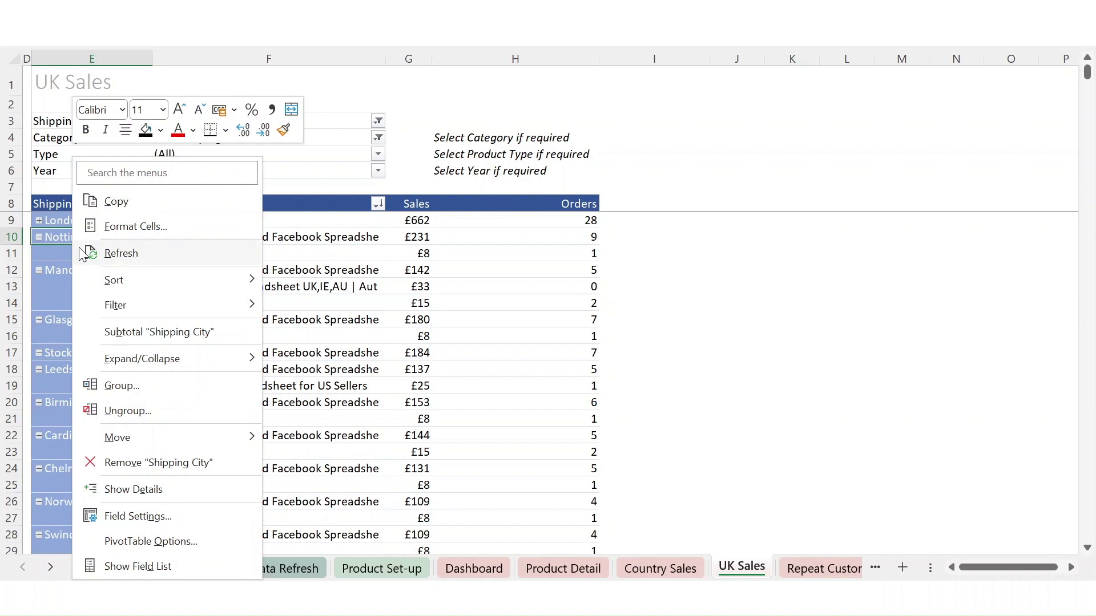
pyautogui.moveTo(144, 367)
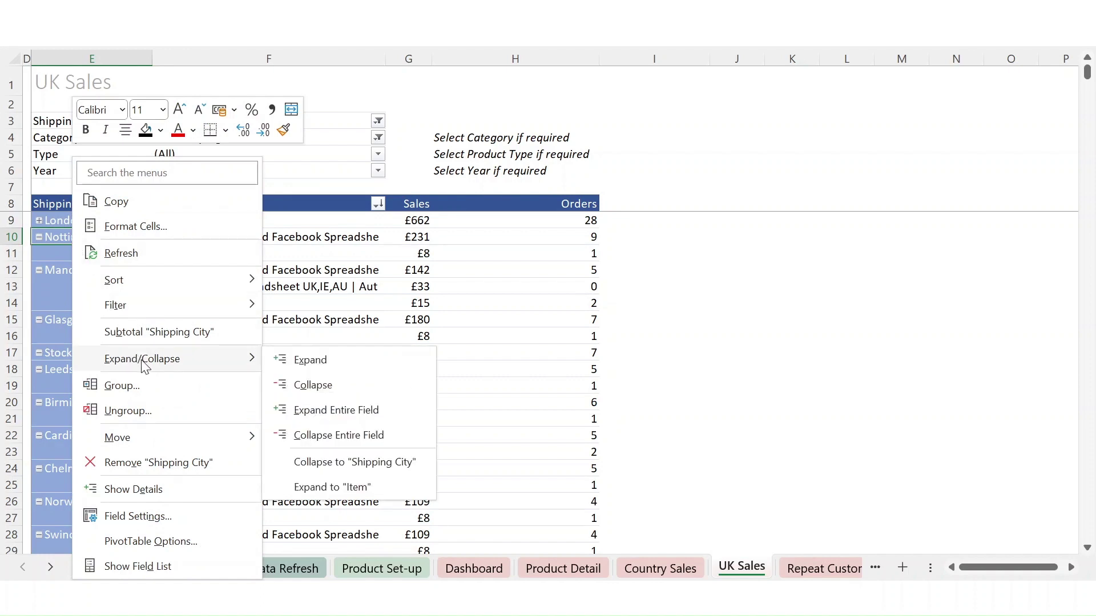
pyautogui.click(318, 437)
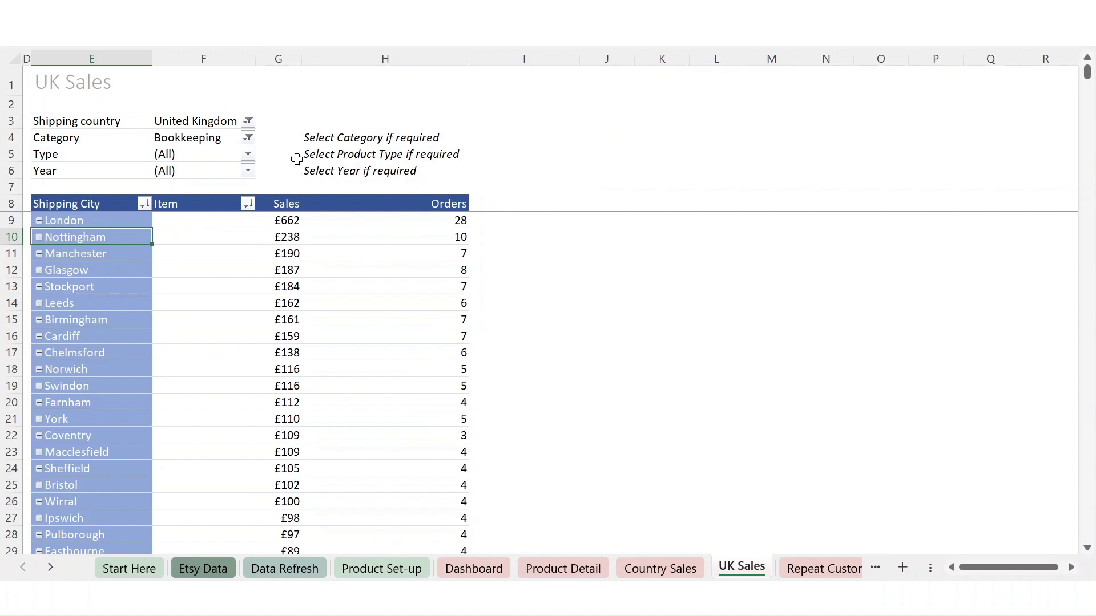
# Step: Reset the UK Sales category filter to (All)
pyautogui.click(248, 138)
pyautogui.click(78, 177)
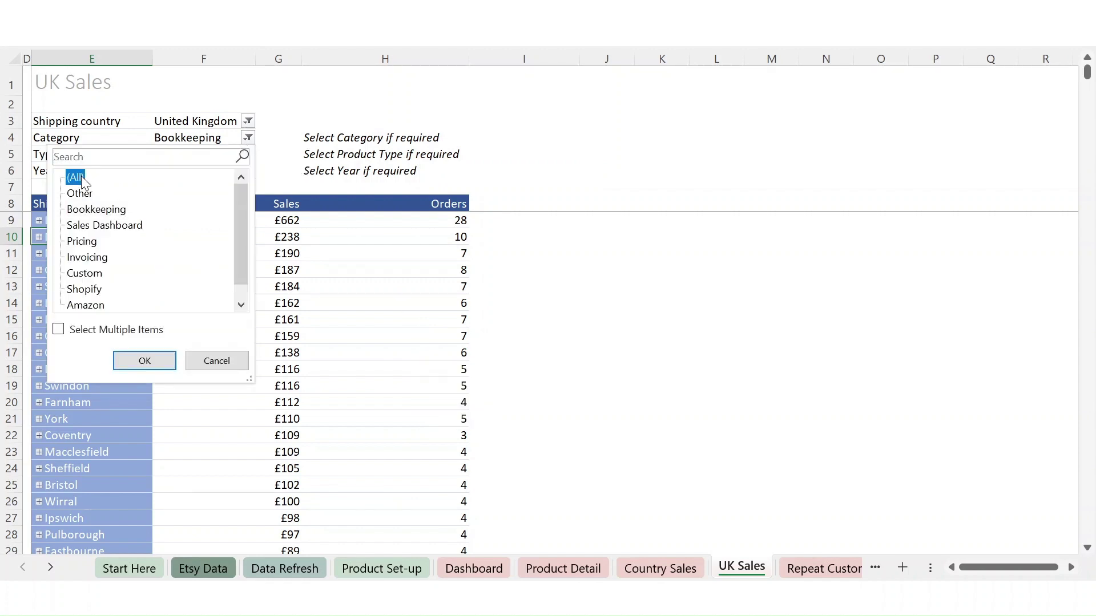
pyautogui.click(144, 359)
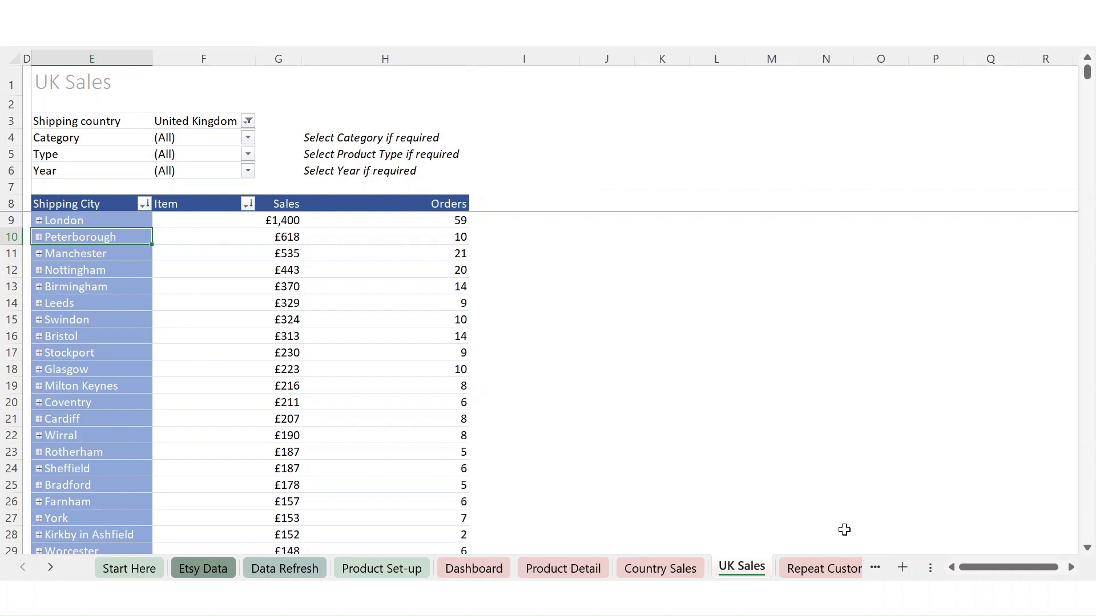
# Step: On the Repeat Customers sheet, collapse the first customer's items and the entire Delivery Name field
pyautogui.click(821, 570)
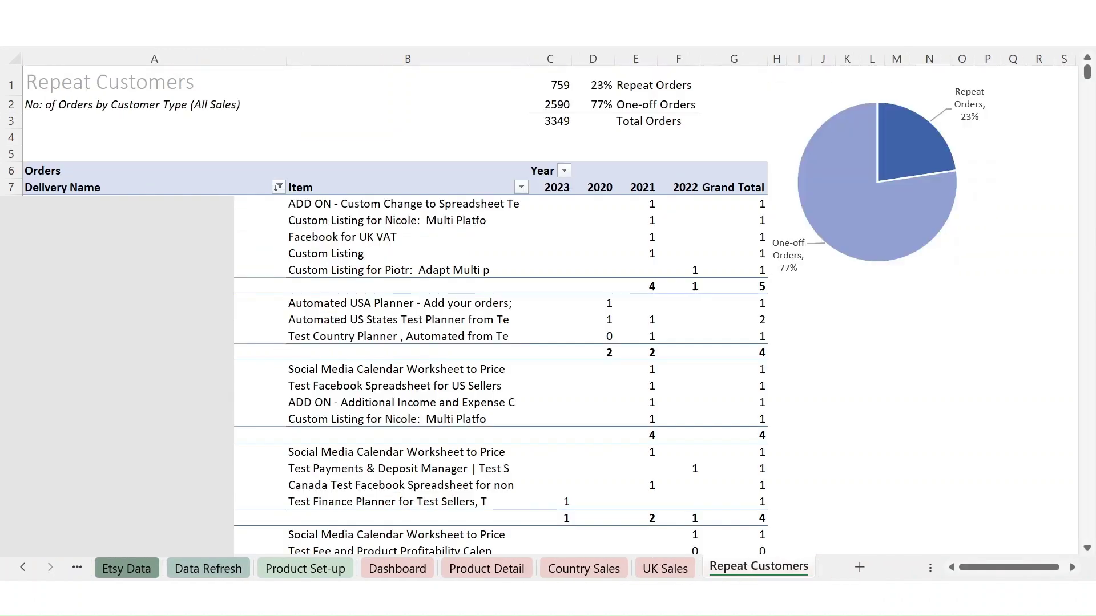
pyautogui.doubleClick(259, 204)
pyautogui.rightClick(259, 204)
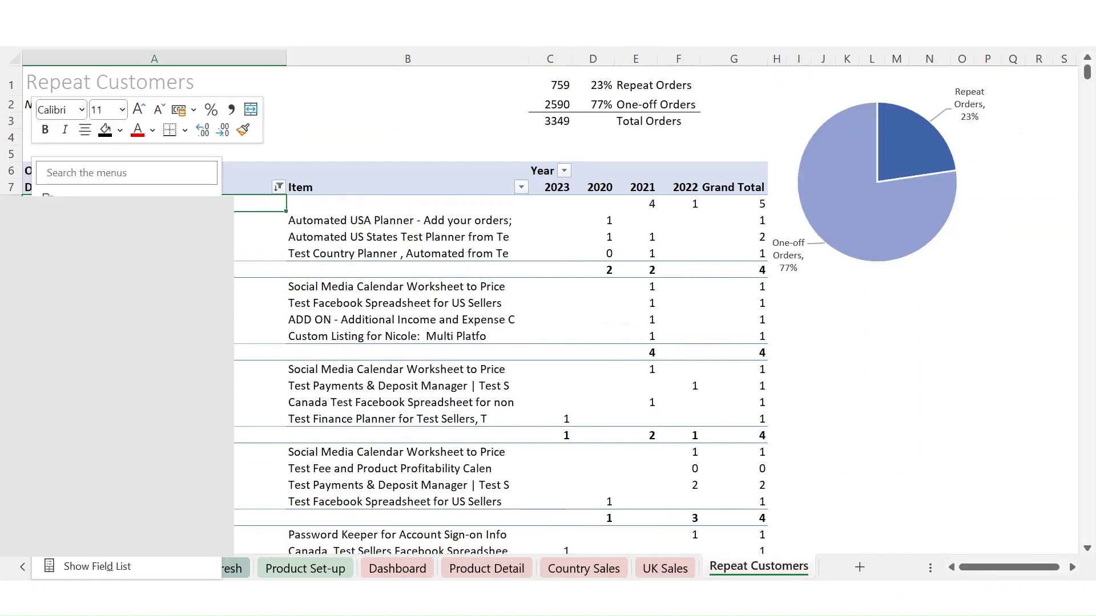
pyautogui.moveTo(226, 359)
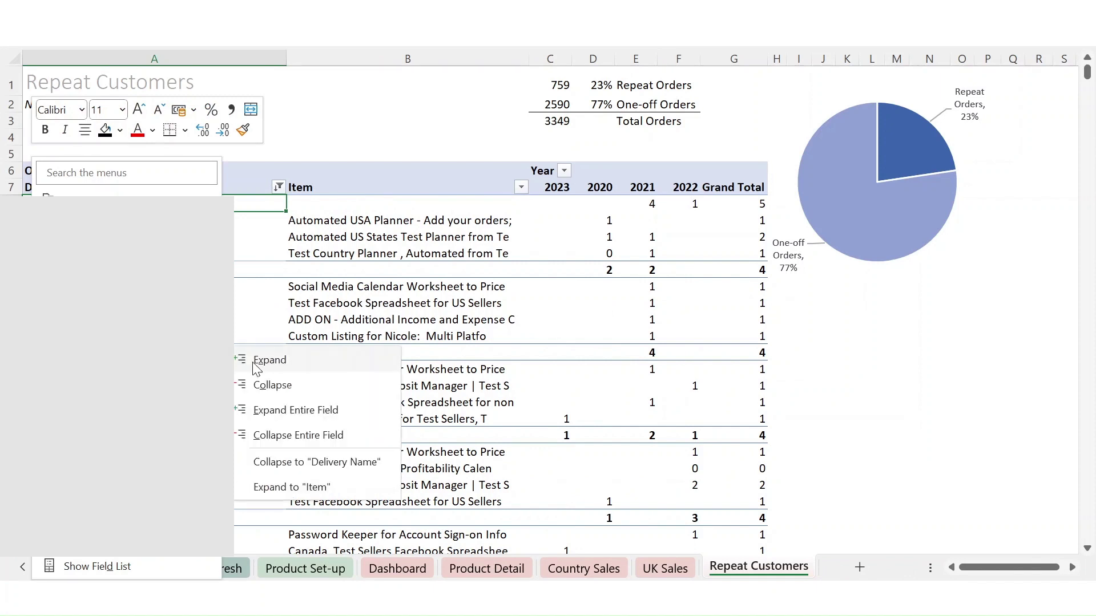
pyautogui.click(260, 437)
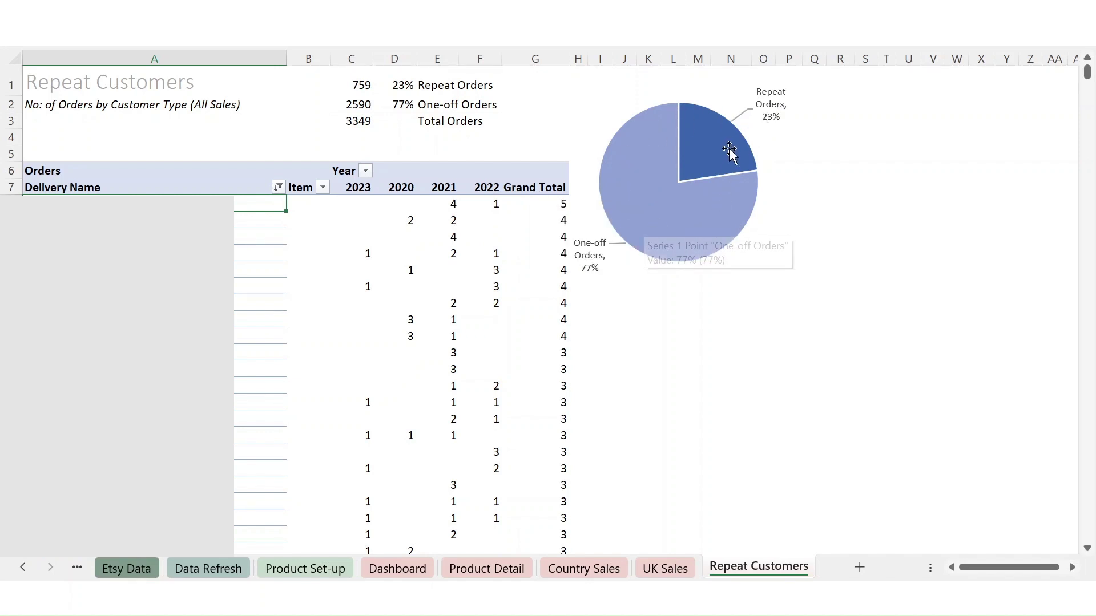
# Step: Inspect the repeat and one-off order shares in the Repeat Customers pie chart
pyautogui.moveTo(733, 143)
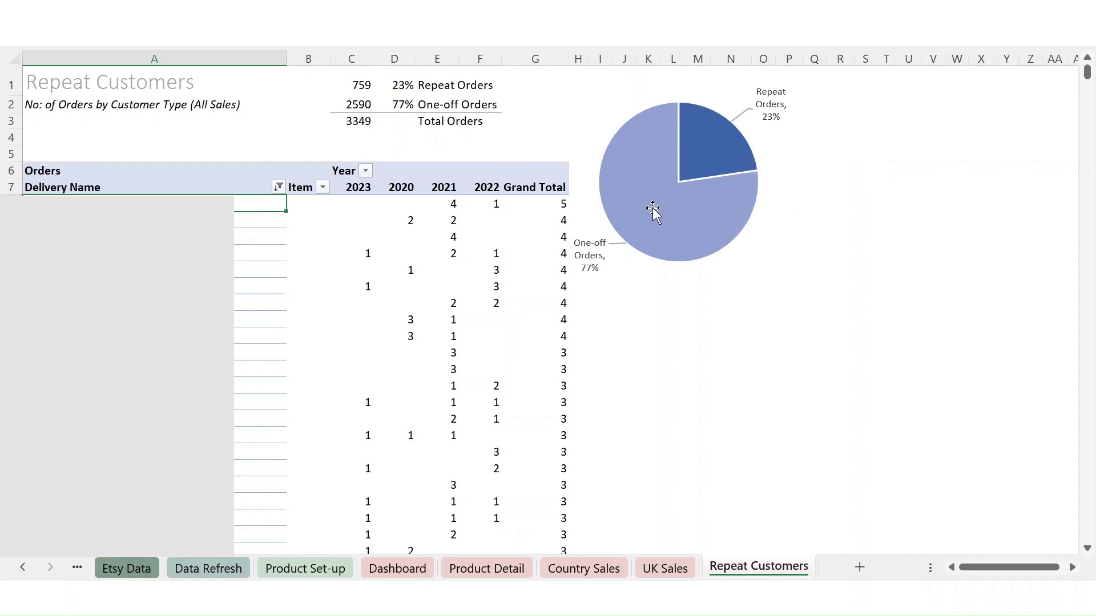
pyautogui.moveTo(654, 209)
pyautogui.moveTo(700, 160)
pyautogui.moveTo(747, 189)
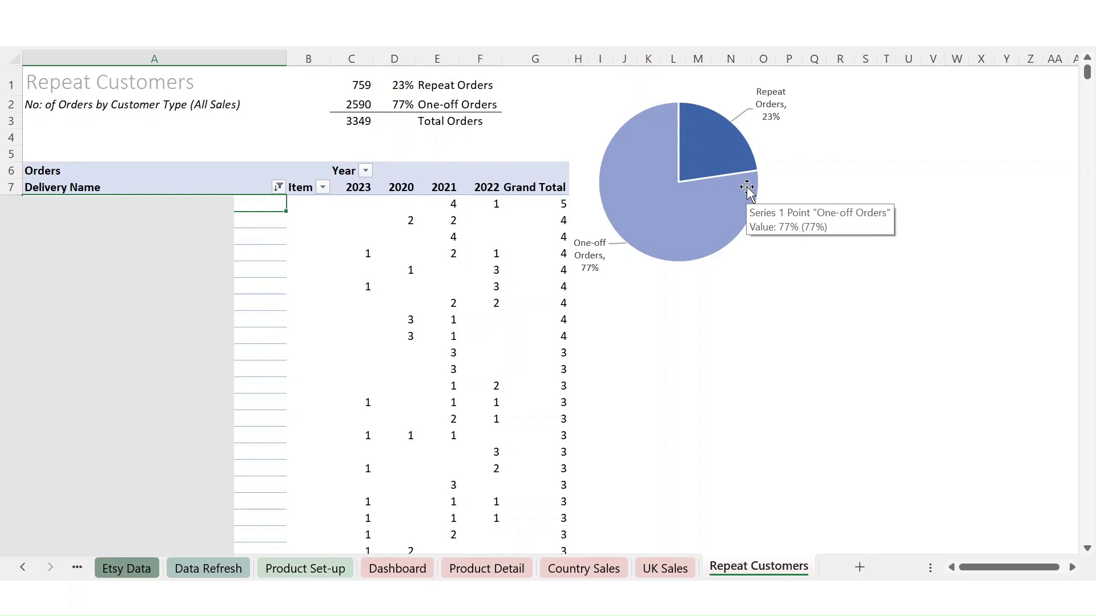